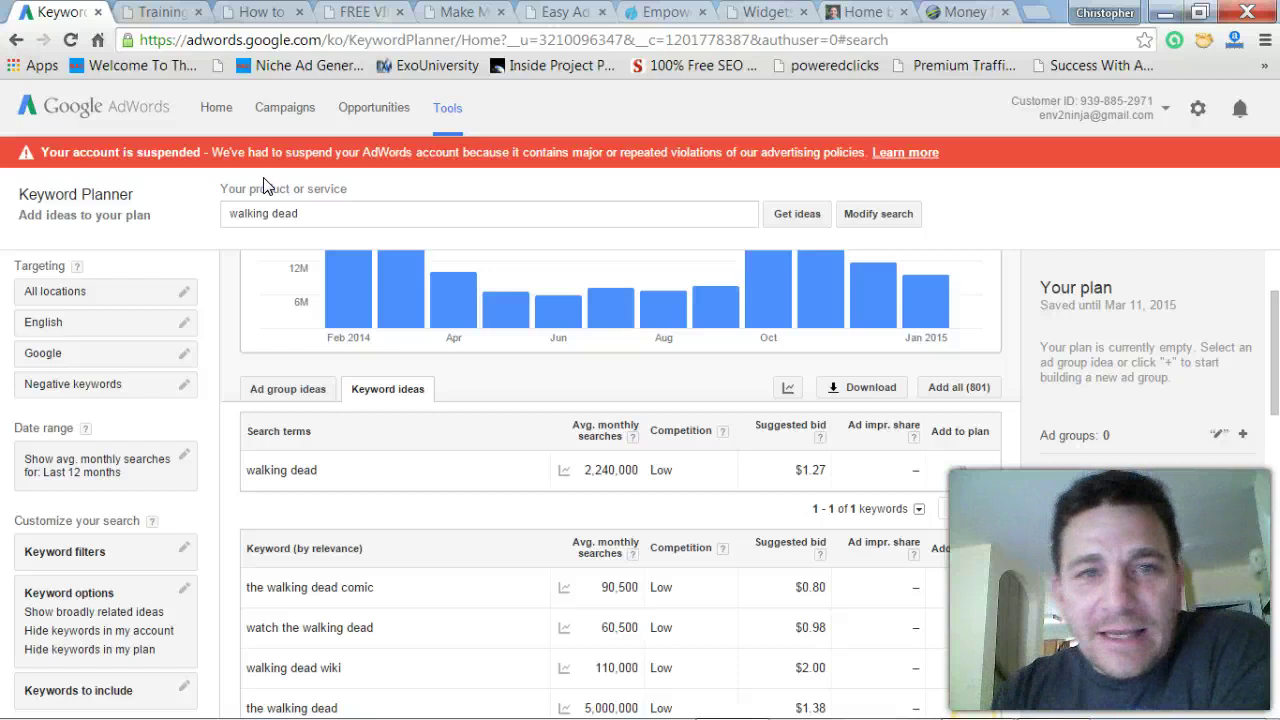
# Switch from the walking dead Keyword Planner results to the beintheknowonline.com homepage
pyautogui.click(479, 212)
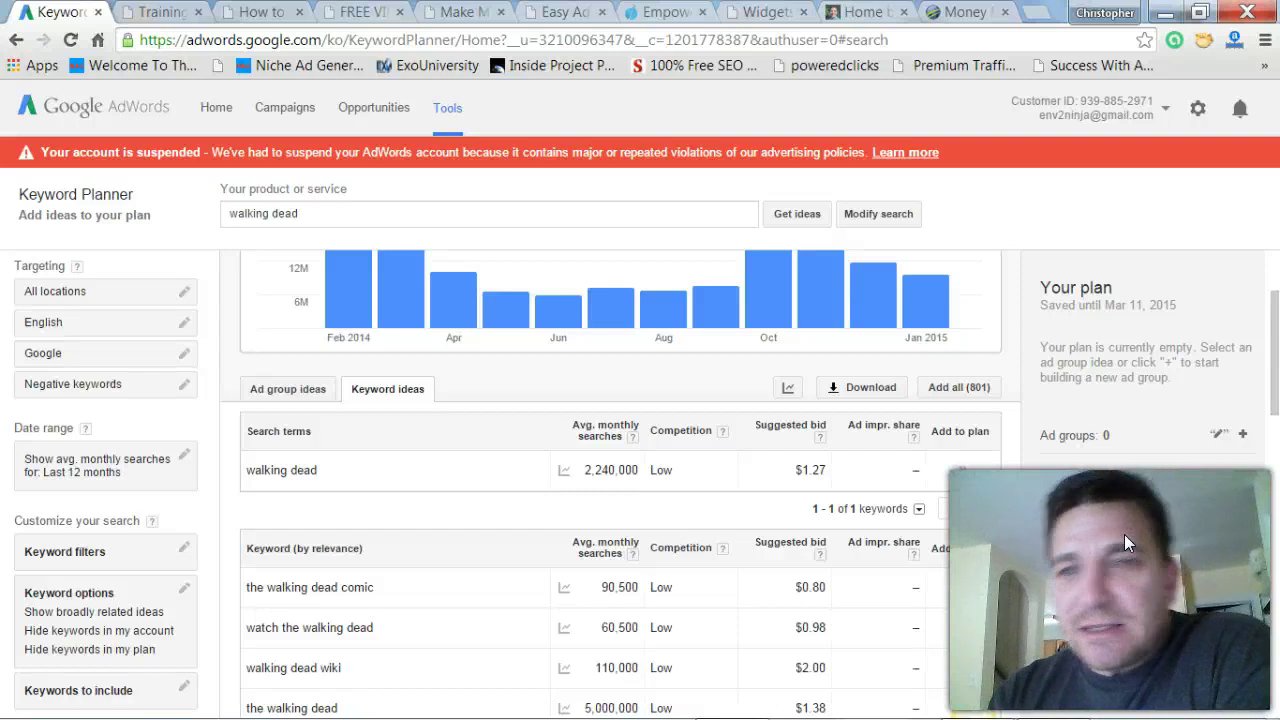
pyautogui.click(850, 14)
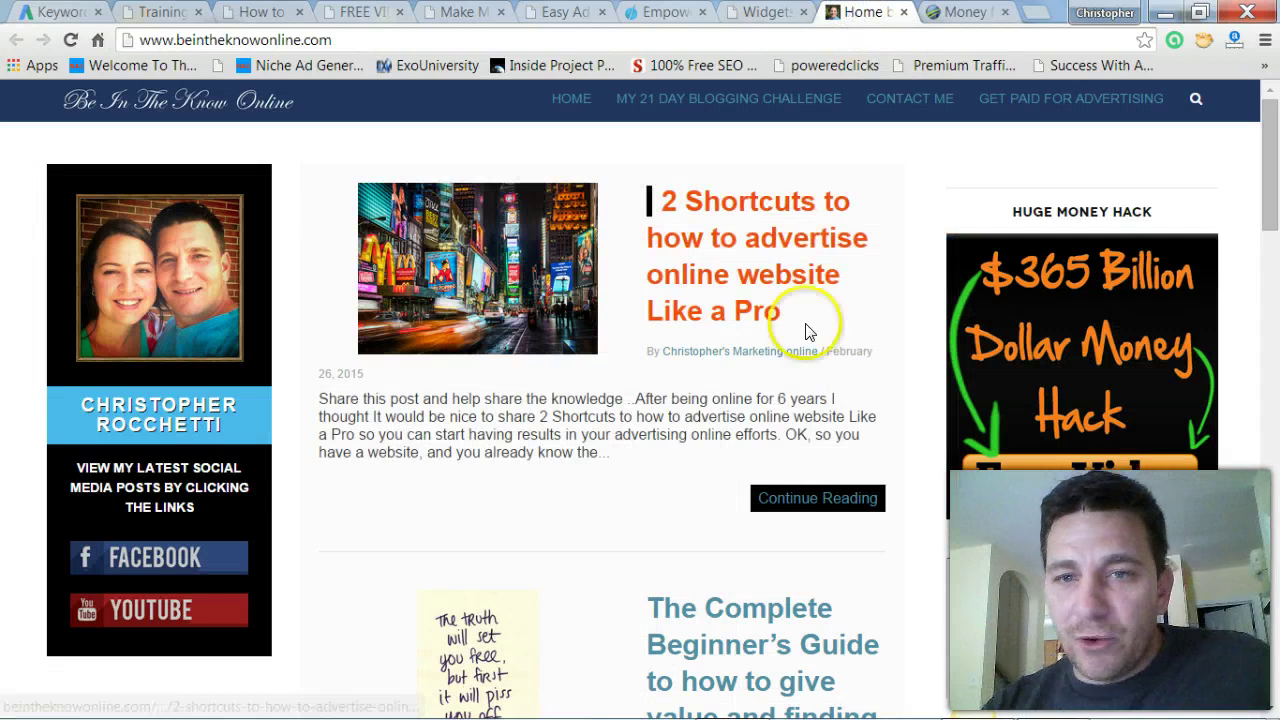
# Copy the '2 Shortcuts to how to advertise online website' post title and search Yahoo for it
pyautogui.moveTo(797, 311)
pyautogui.mouseDown()
pyautogui.moveTo(658, 273)
pyautogui.moveTo(651, 200)
pyautogui.mouseUp()
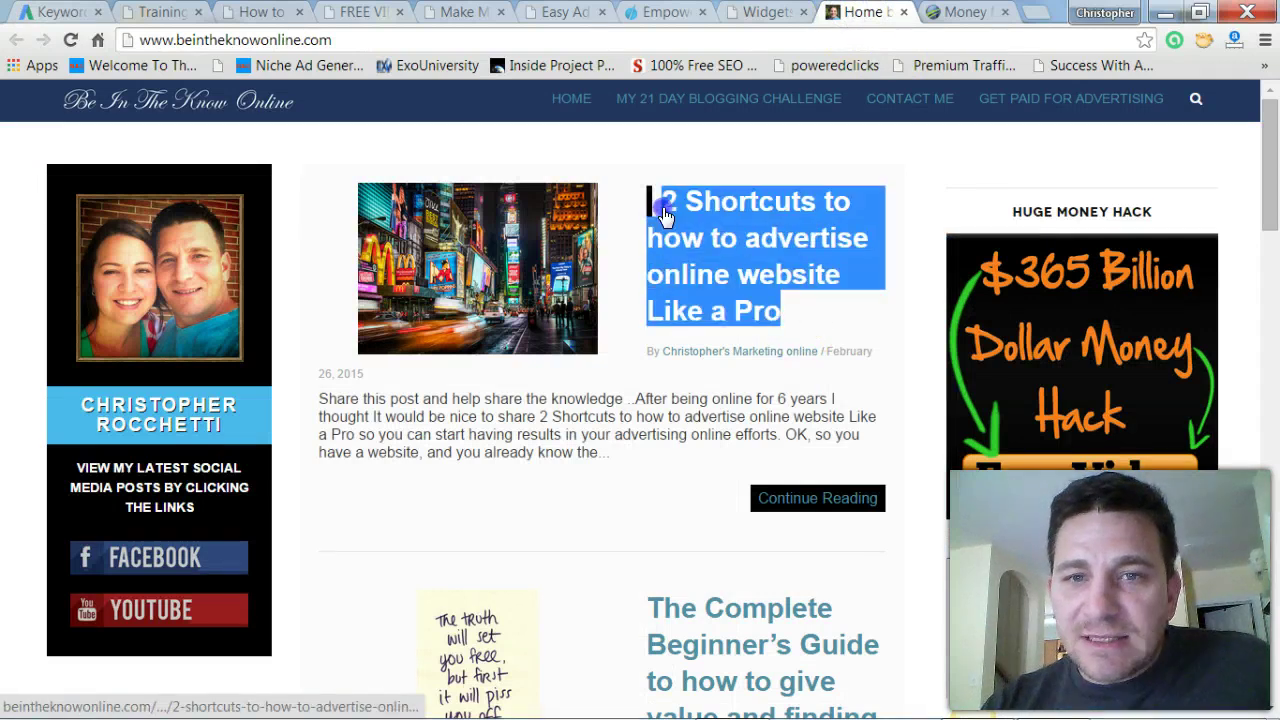
pyautogui.rightClick(742, 256)
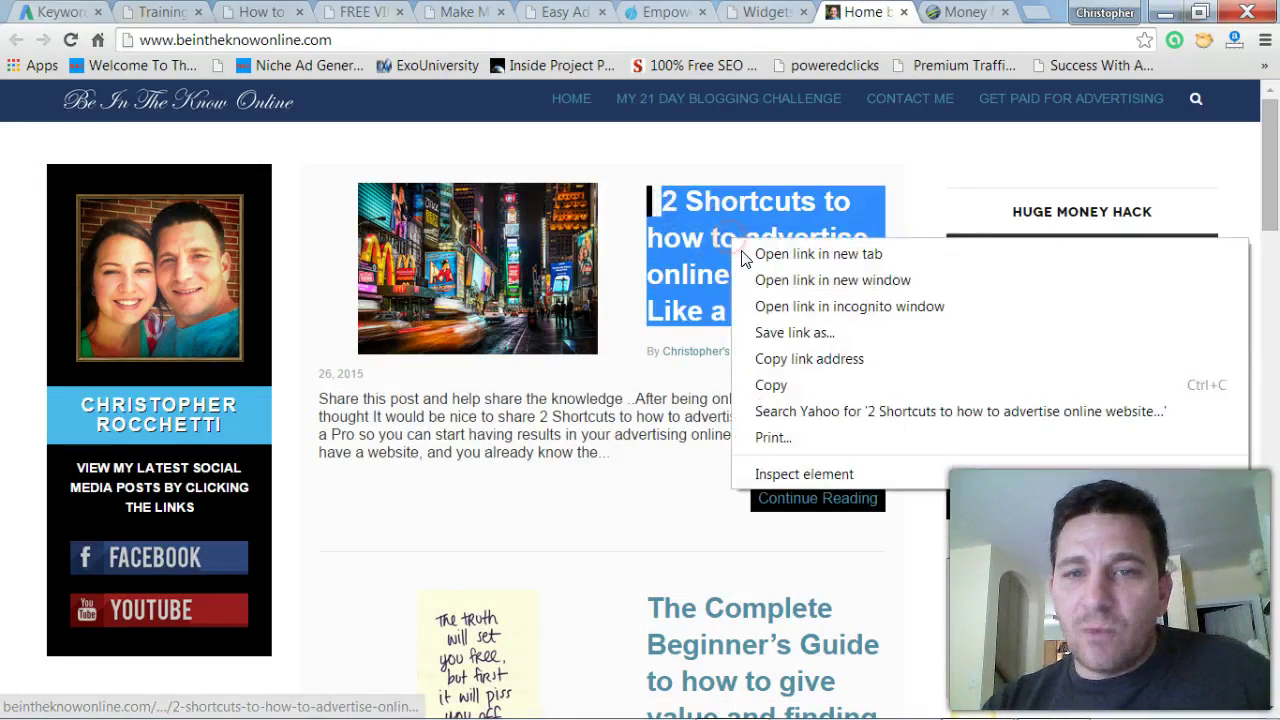
pyautogui.click(771, 385)
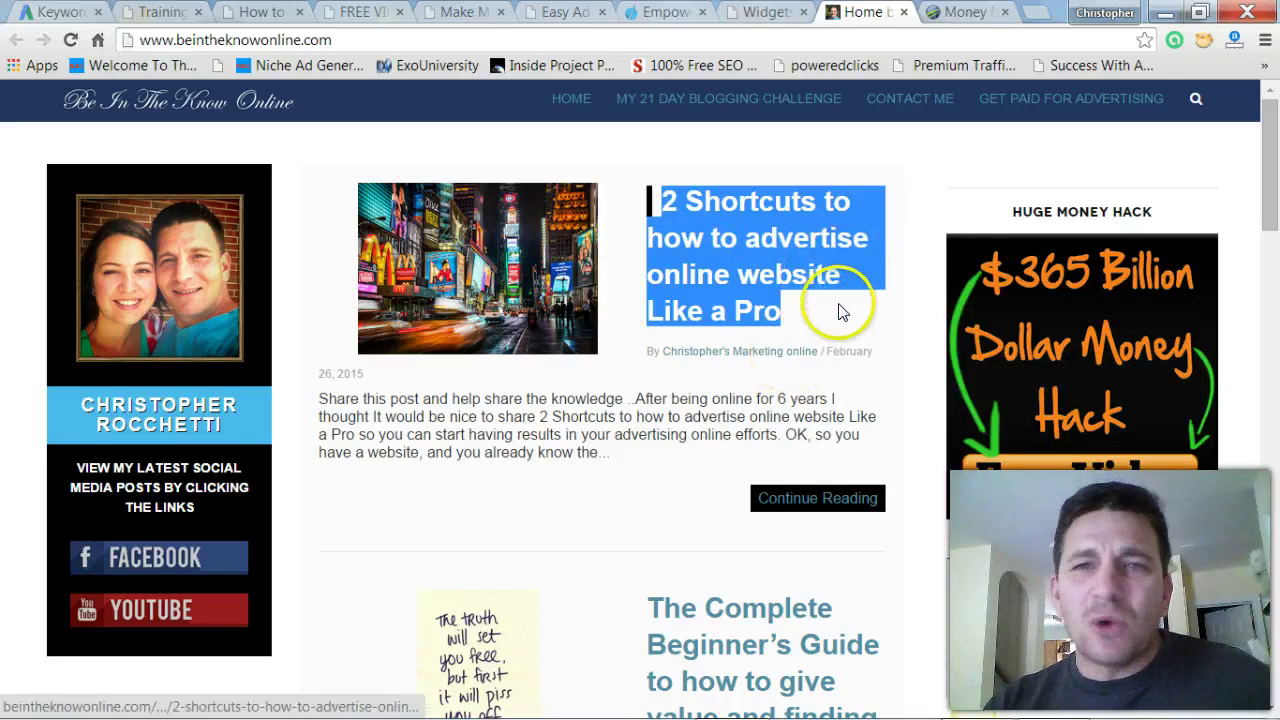
pyautogui.rightClick(763, 274)
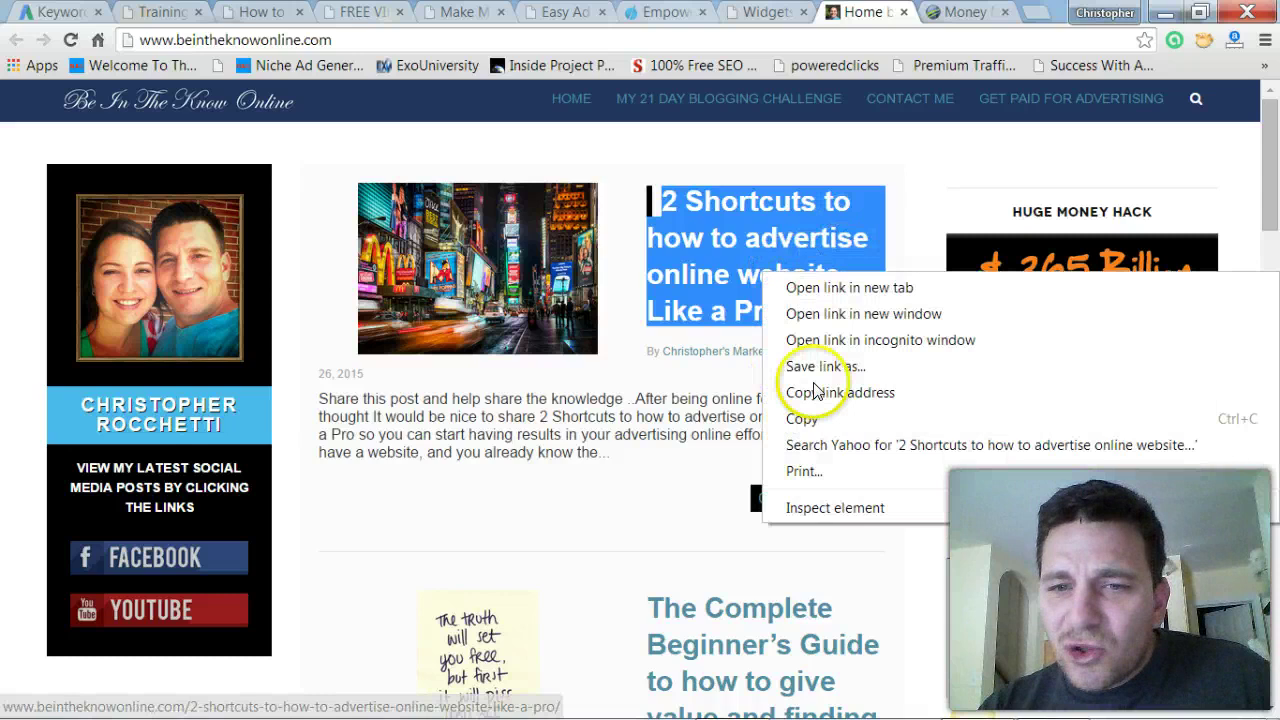
pyautogui.click(814, 445)
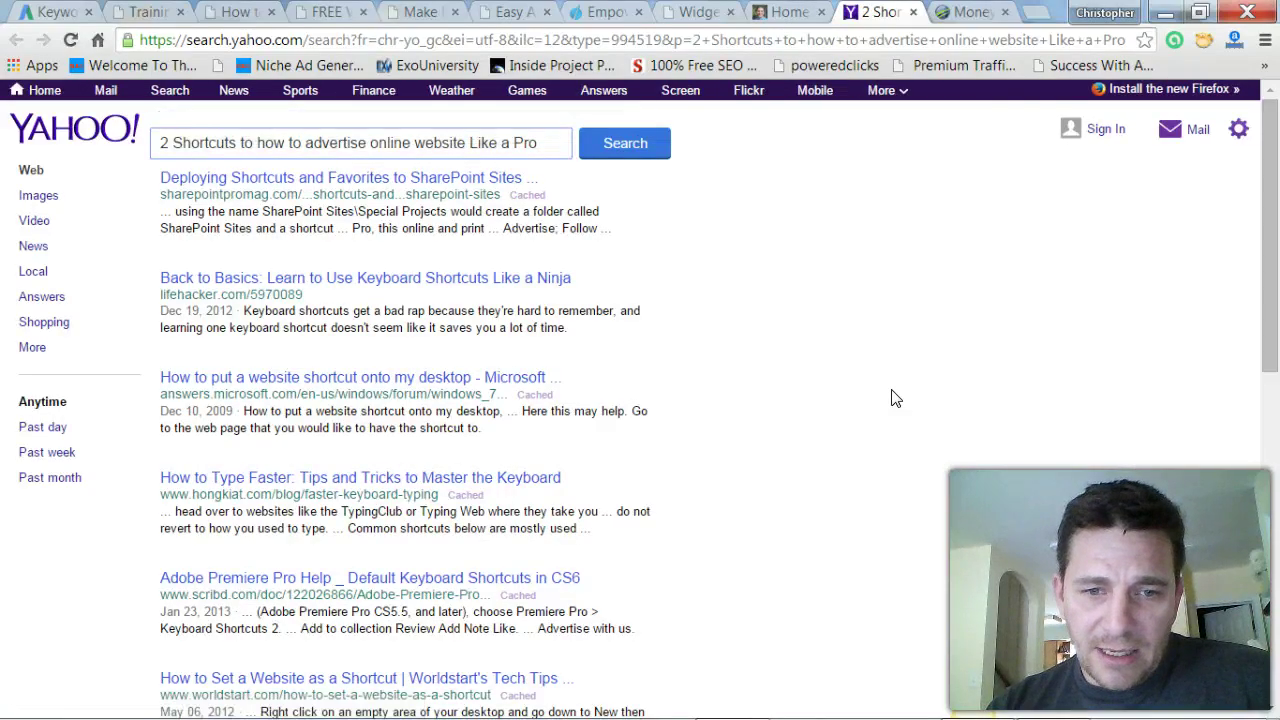
# Scroll through the Yahoo results for the post title and back up
pyautogui.scroll(-1, 895, 398)
pyautogui.scroll(-4, 895, 398)
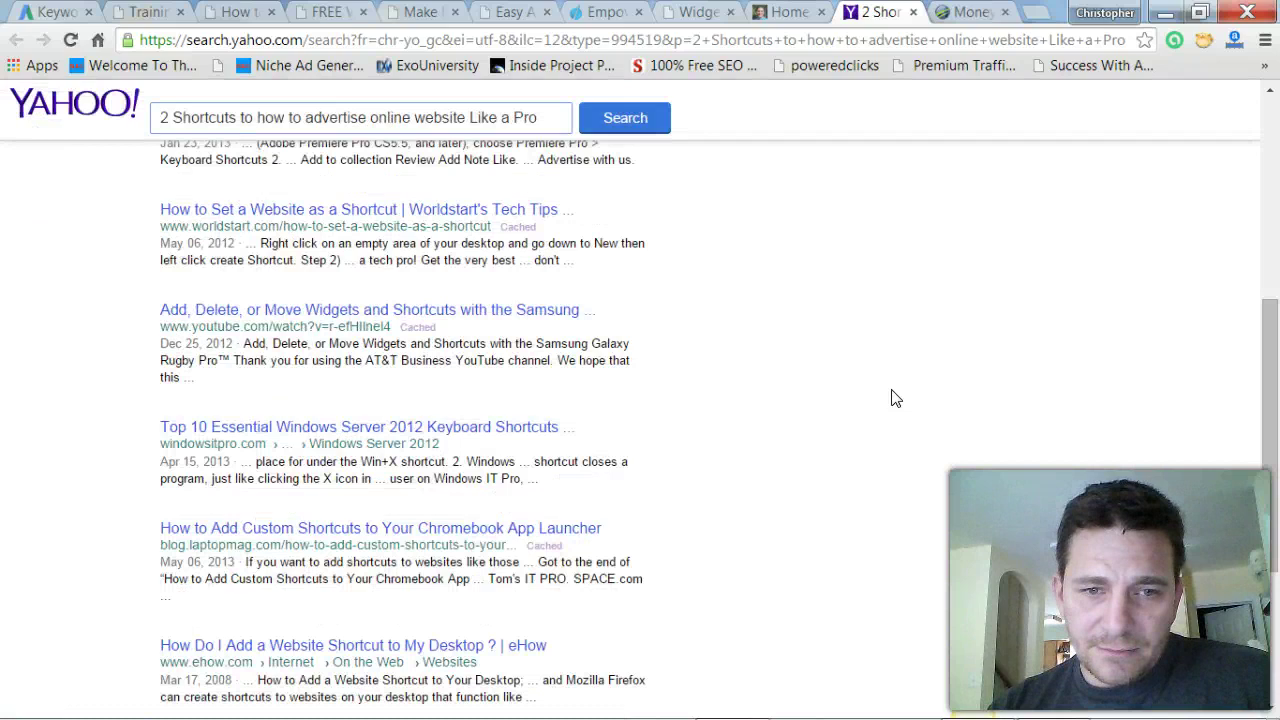
pyautogui.scroll(-3, 895, 398)
pyautogui.scroll(10, 895, 398)
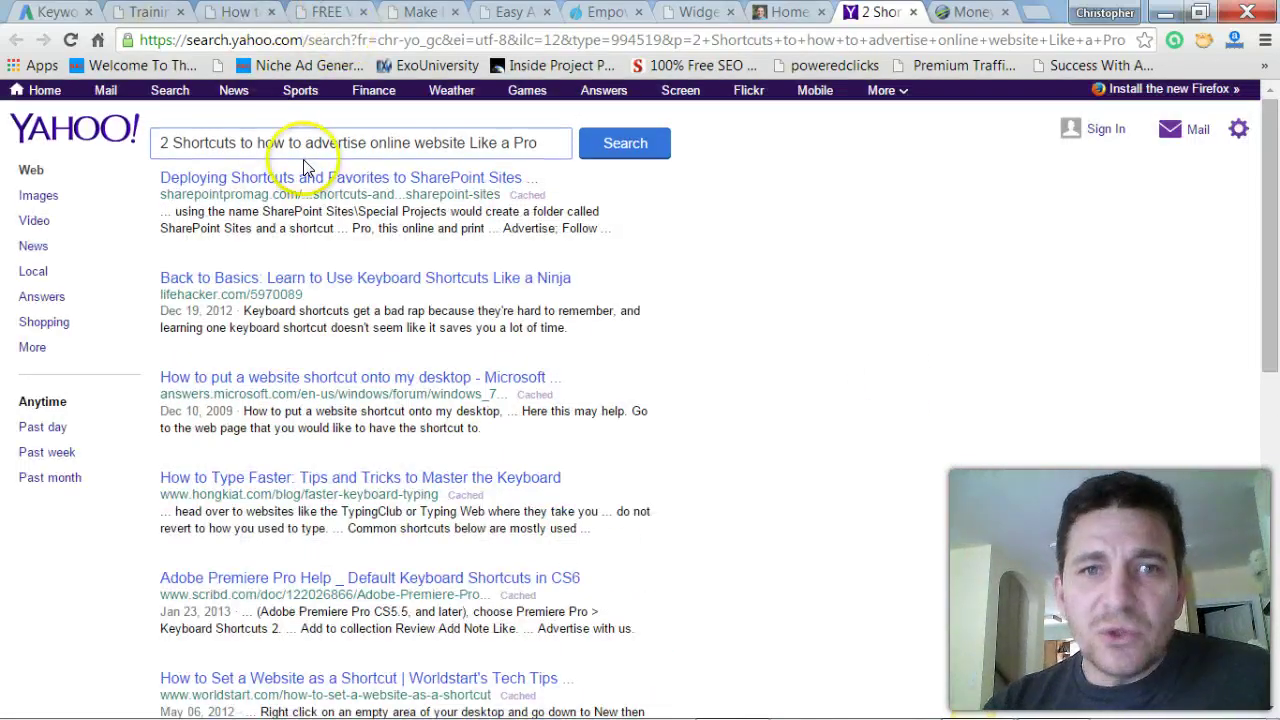
# Load google.com from the address bar
pyautogui.click(237, 41)
pyautogui.write('googl')
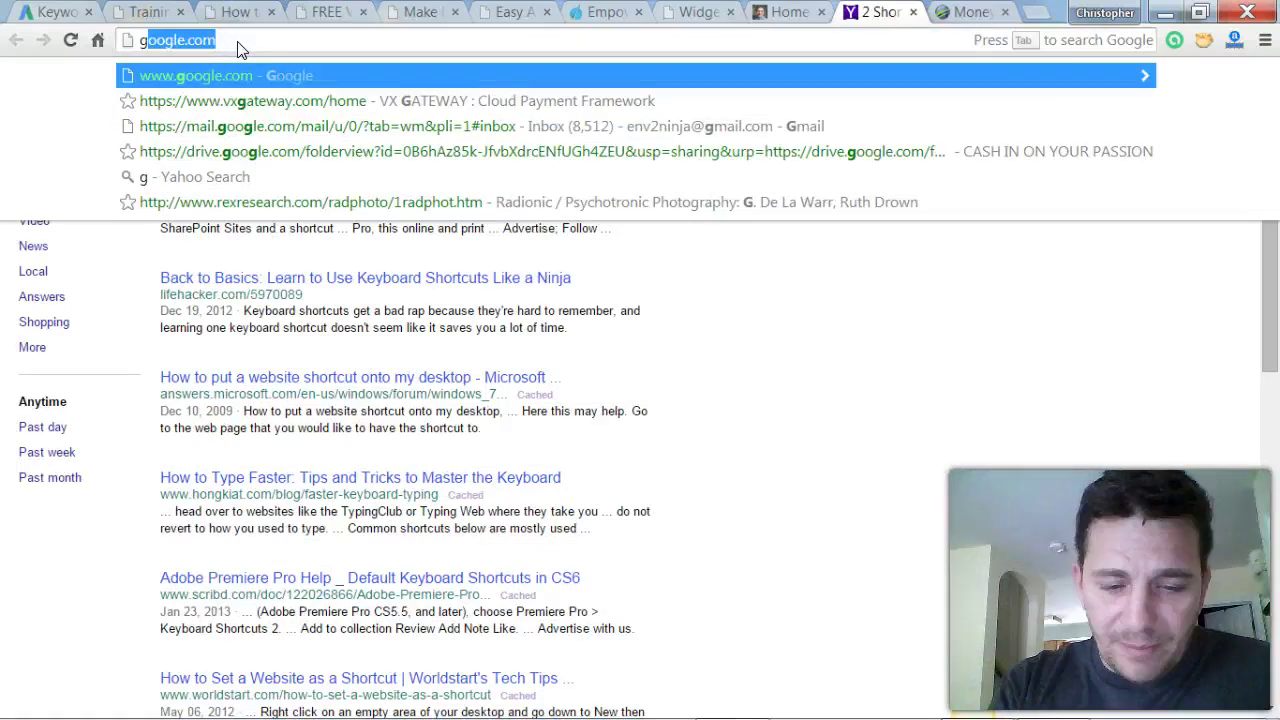
pyautogui.press('Return')
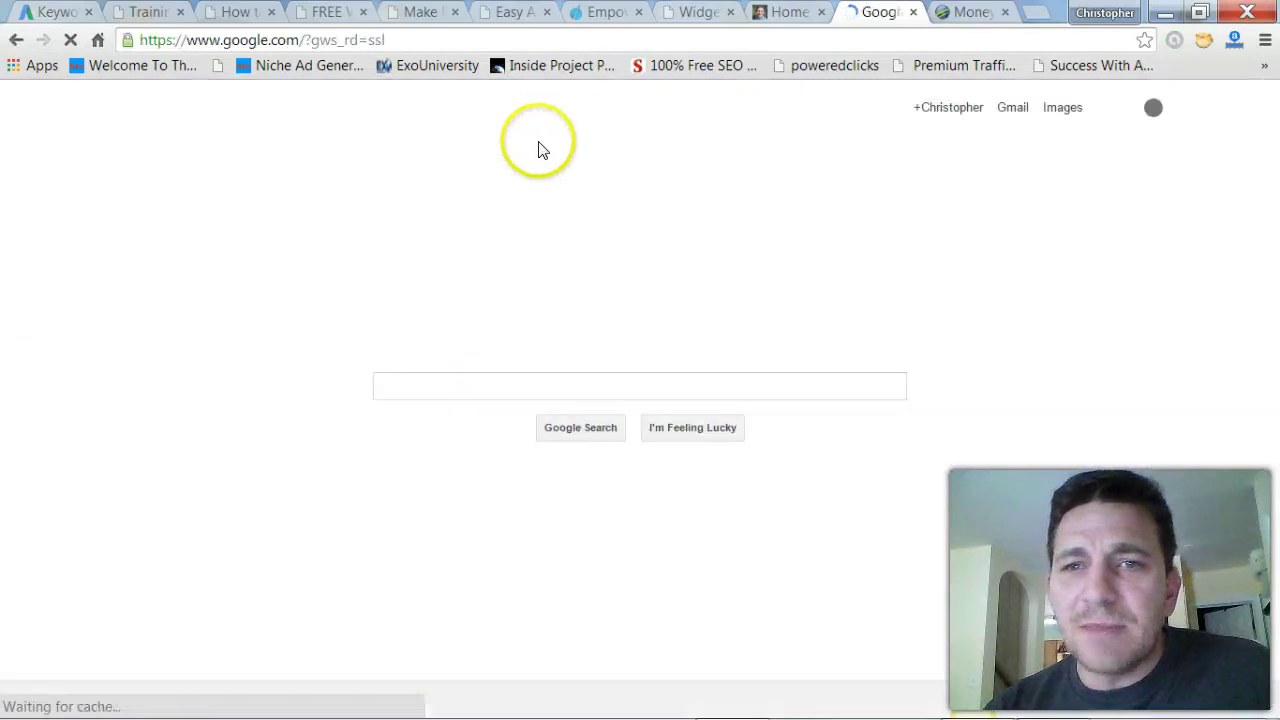
# Recheck the copied post title on the blog, then ready Google's search box for pasting
pyautogui.click(790, 12)
pyautogui.rightClick(702, 266)
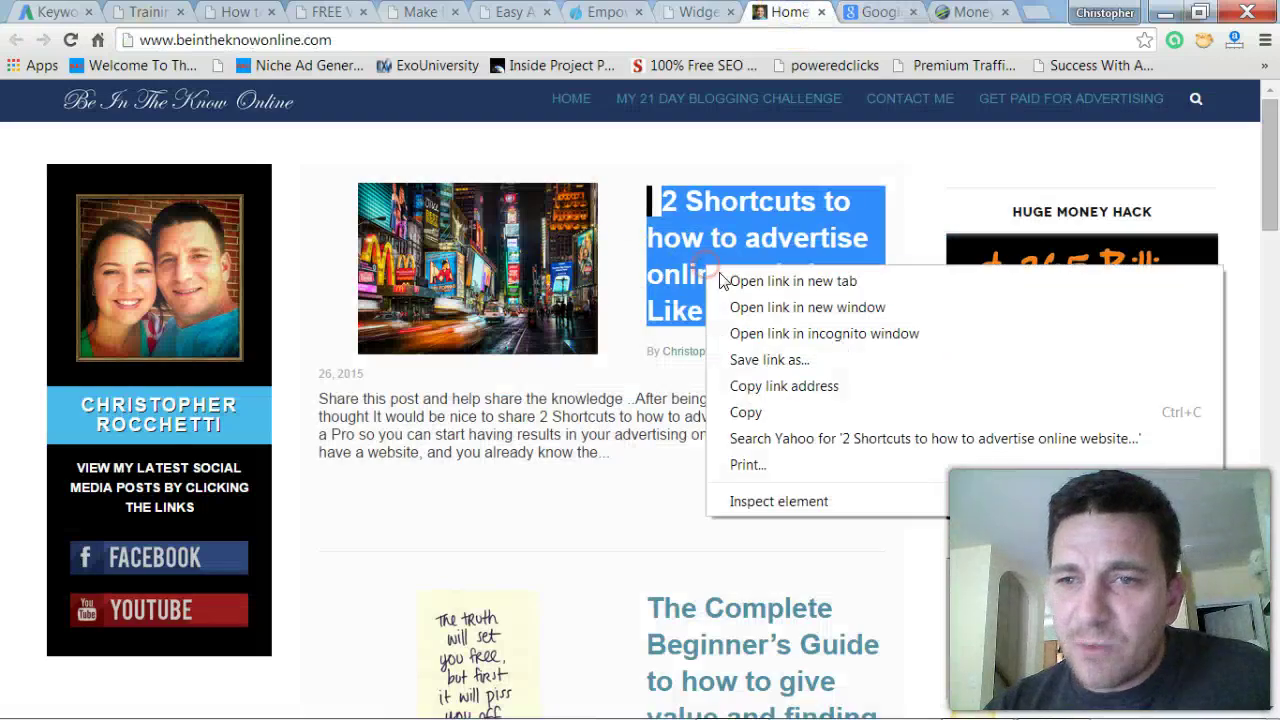
pyautogui.click(746, 410)
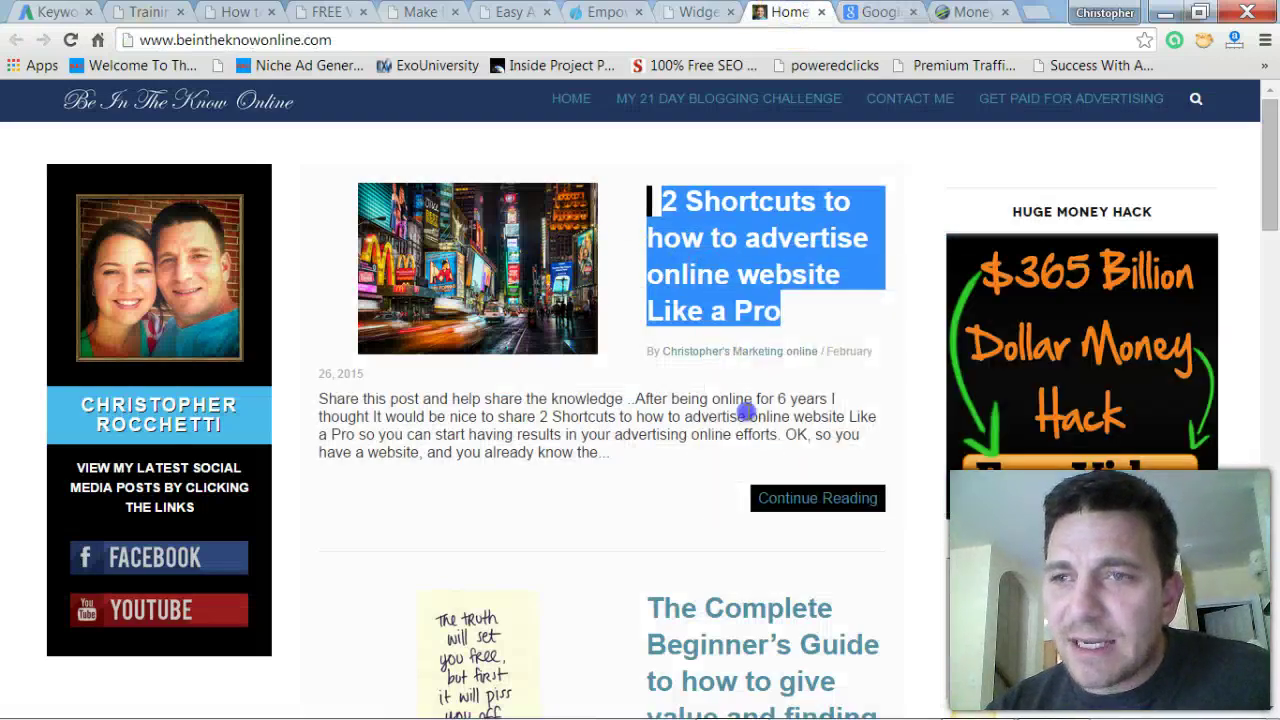
pyautogui.click(872, 12)
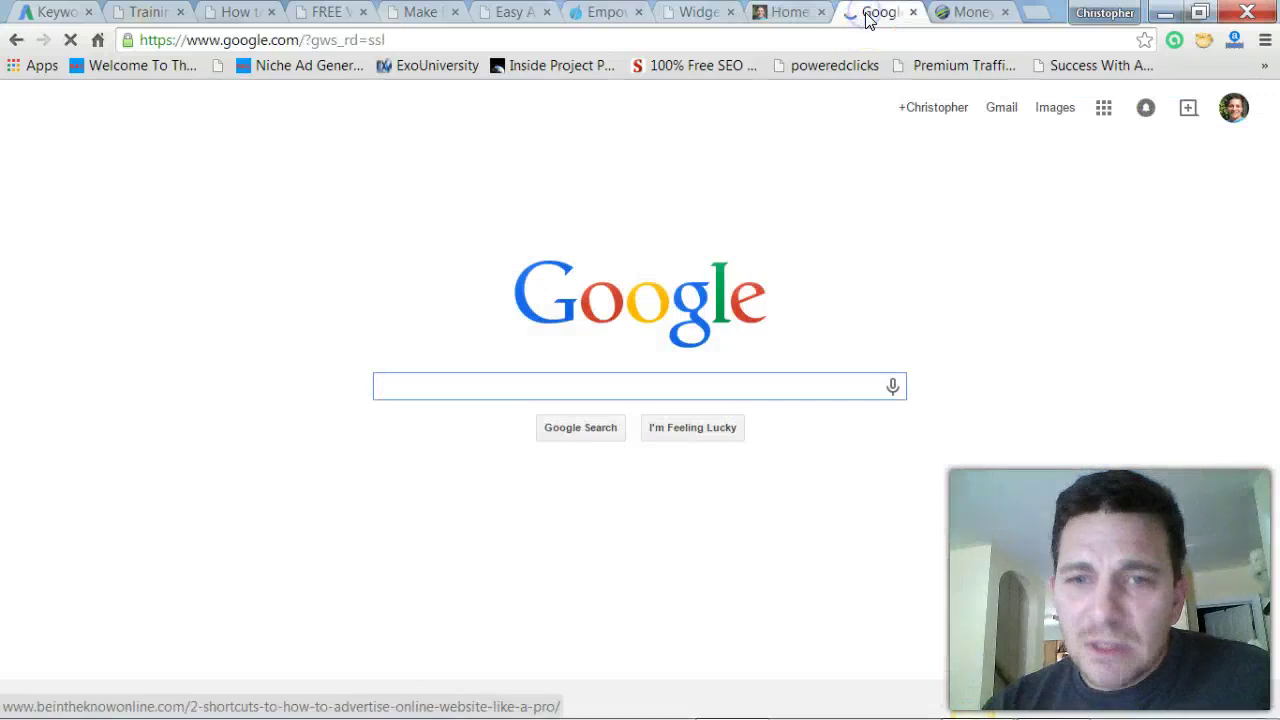
pyautogui.click(417, 377)
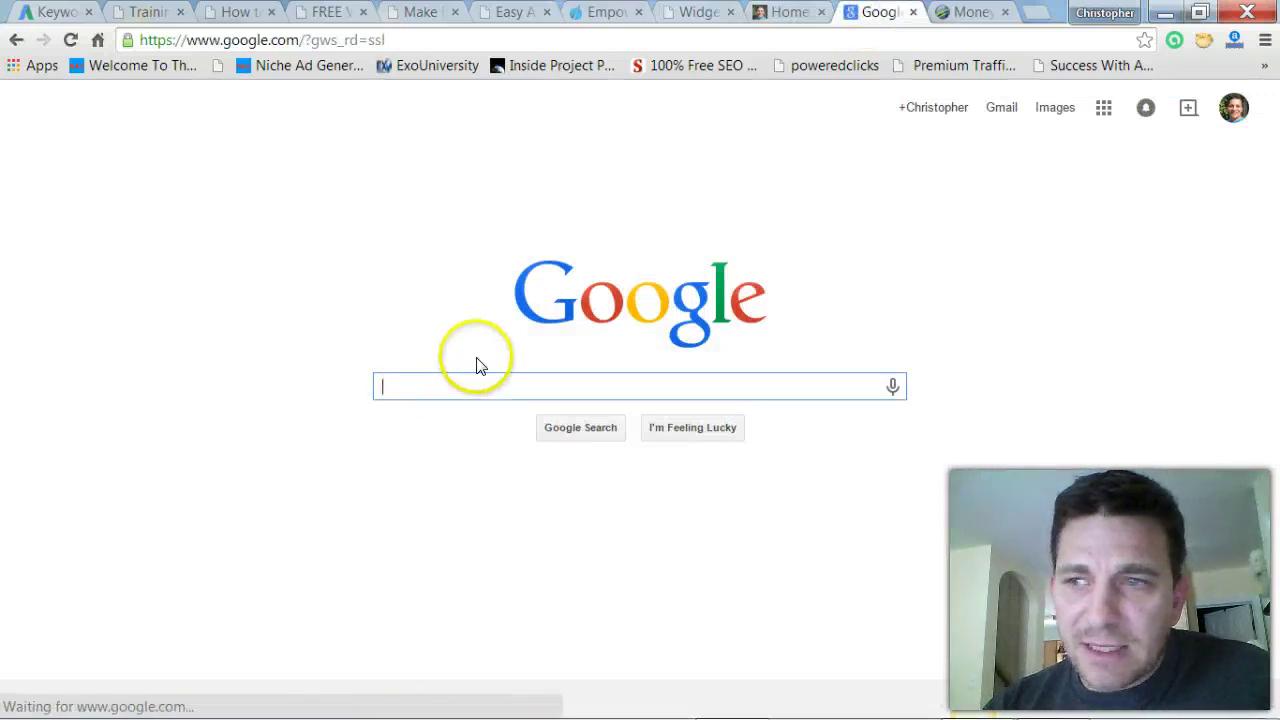
pyautogui.rightClick(463, 381)
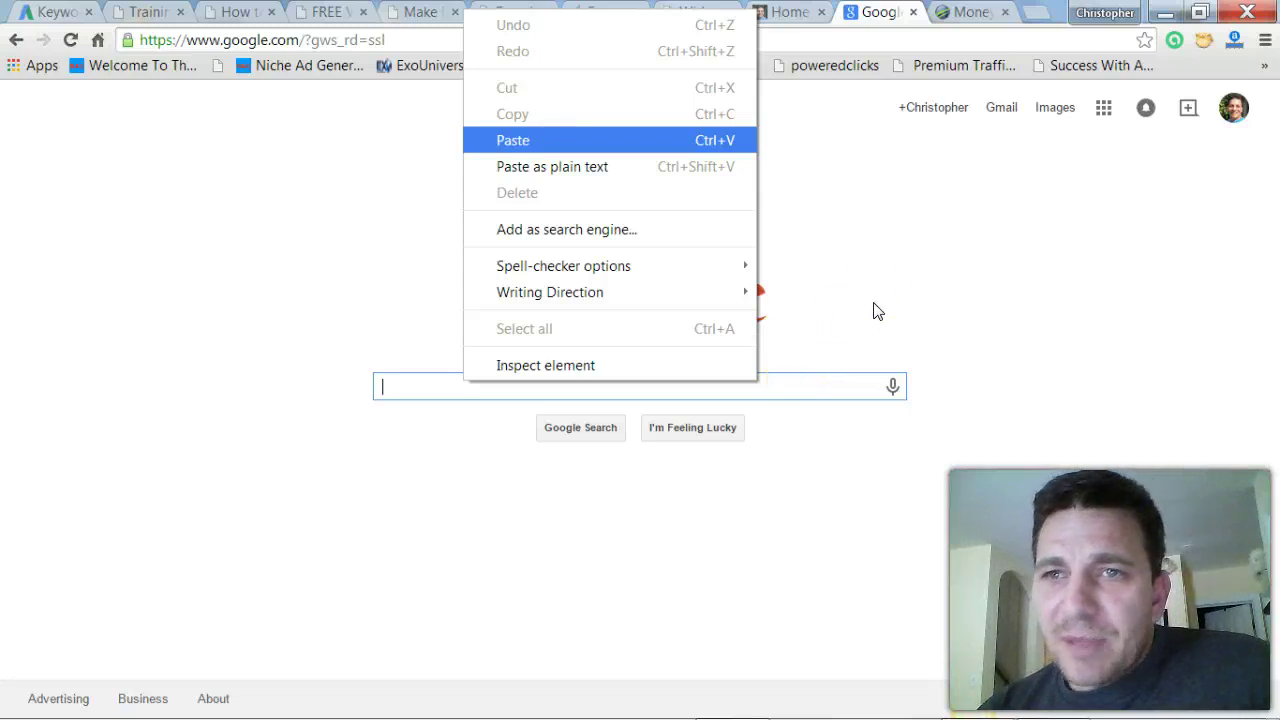
# Search Google for the pasted post title with private results hidden
pyautogui.write('2 Shortcuts to how to advertise online website Like a Pro')
pyautogui.press('Return')
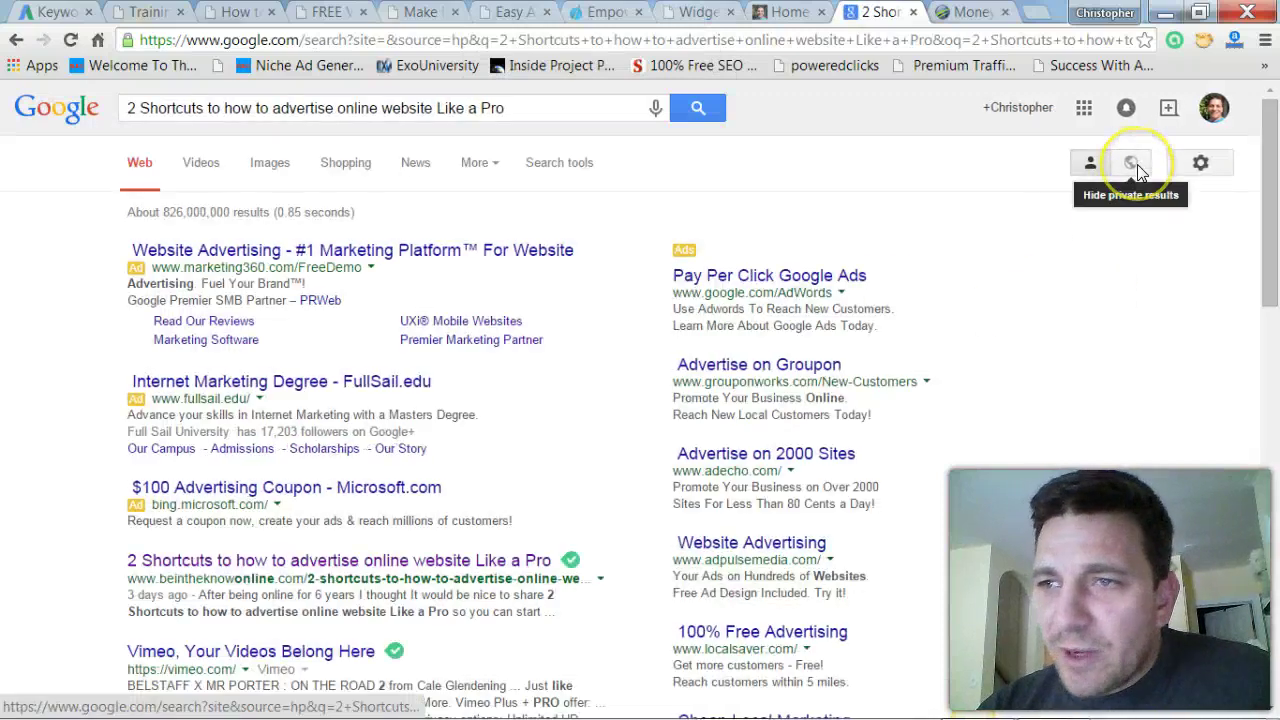
pyautogui.click(1137, 170)
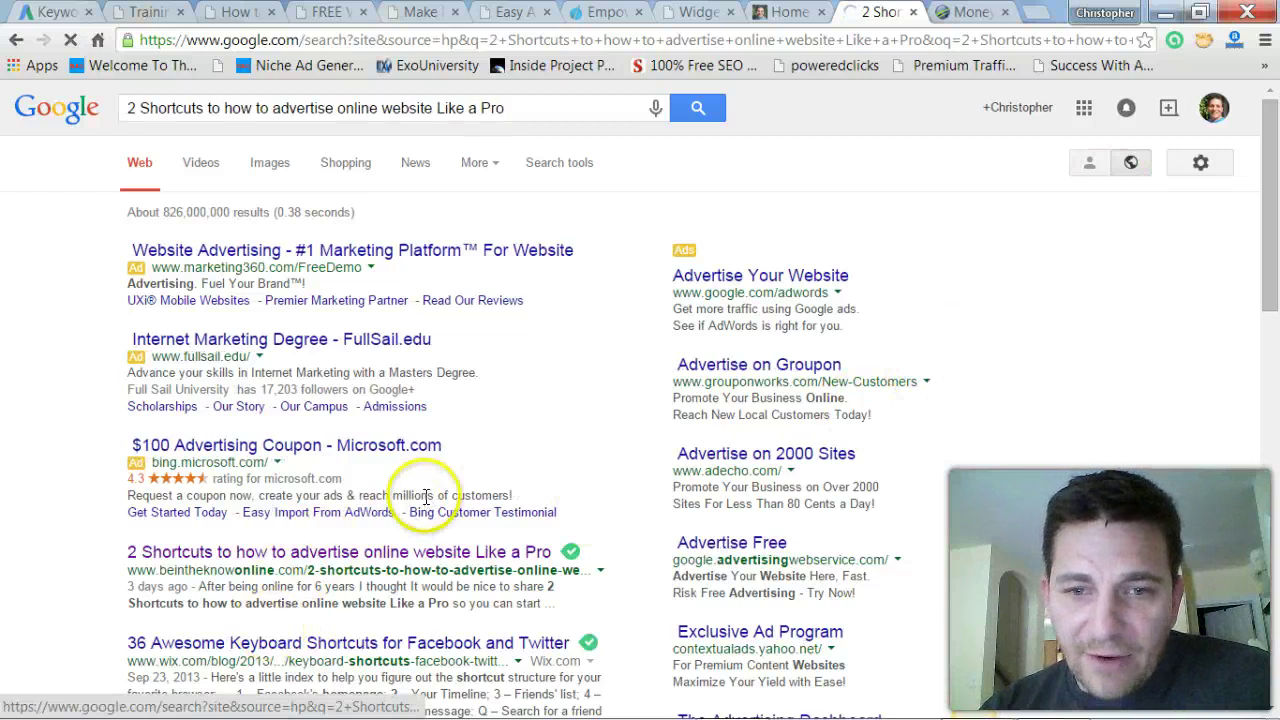
# Highlight the result count of about 826,000 and scroll the results
pyautogui.scroll(-8, 423, 491)
pyautogui.scroll(4, 425, 505)
pyautogui.moveTo(423, 503); pyautogui.dragTo(80, 186)
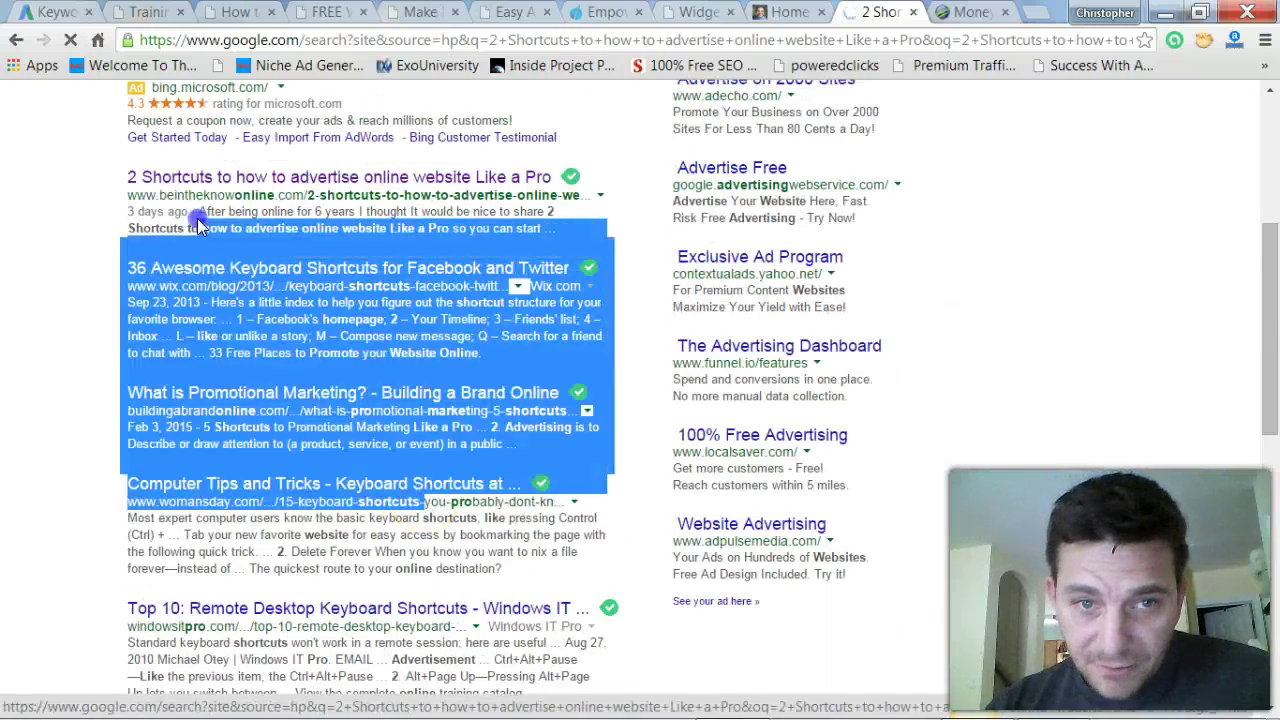
pyautogui.click(86, 189)
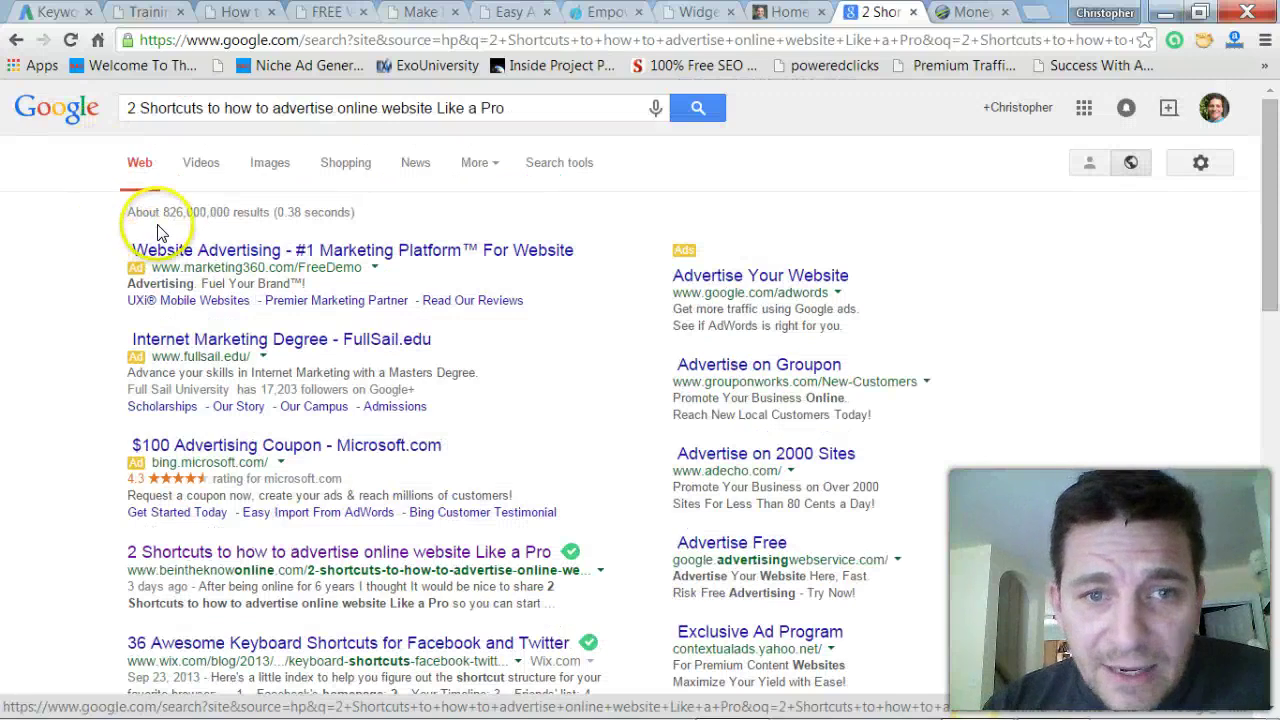
pyautogui.moveTo(163, 212); pyautogui.dragTo(213, 211)
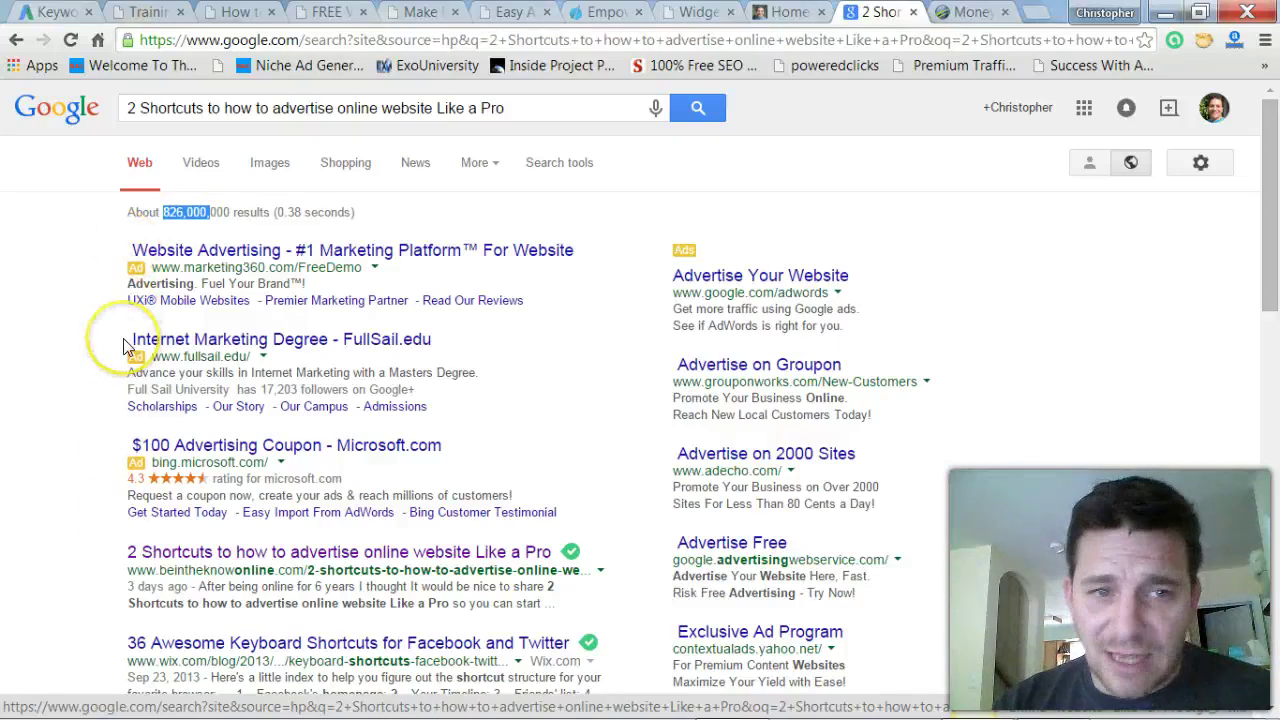
pyautogui.scroll(-3, 125, 345)
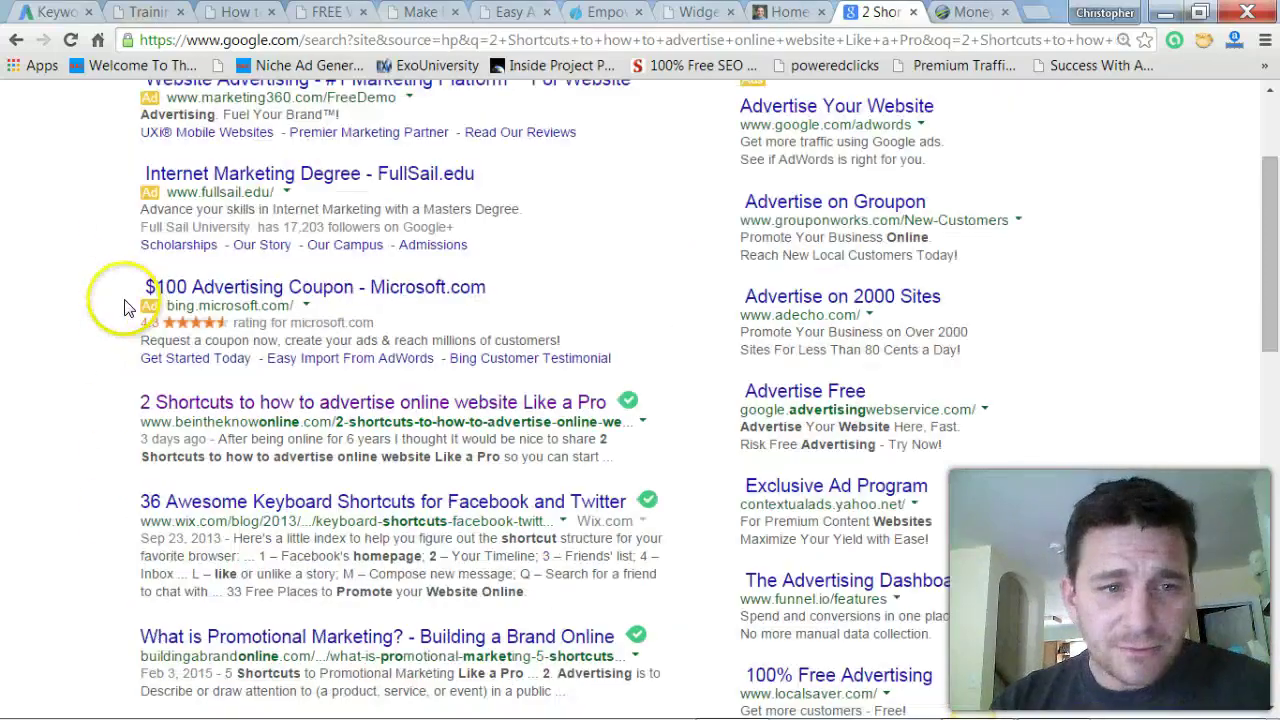
# Open the blog's '2 Shortcuts' post from Google's results
pyautogui.click(174, 414)
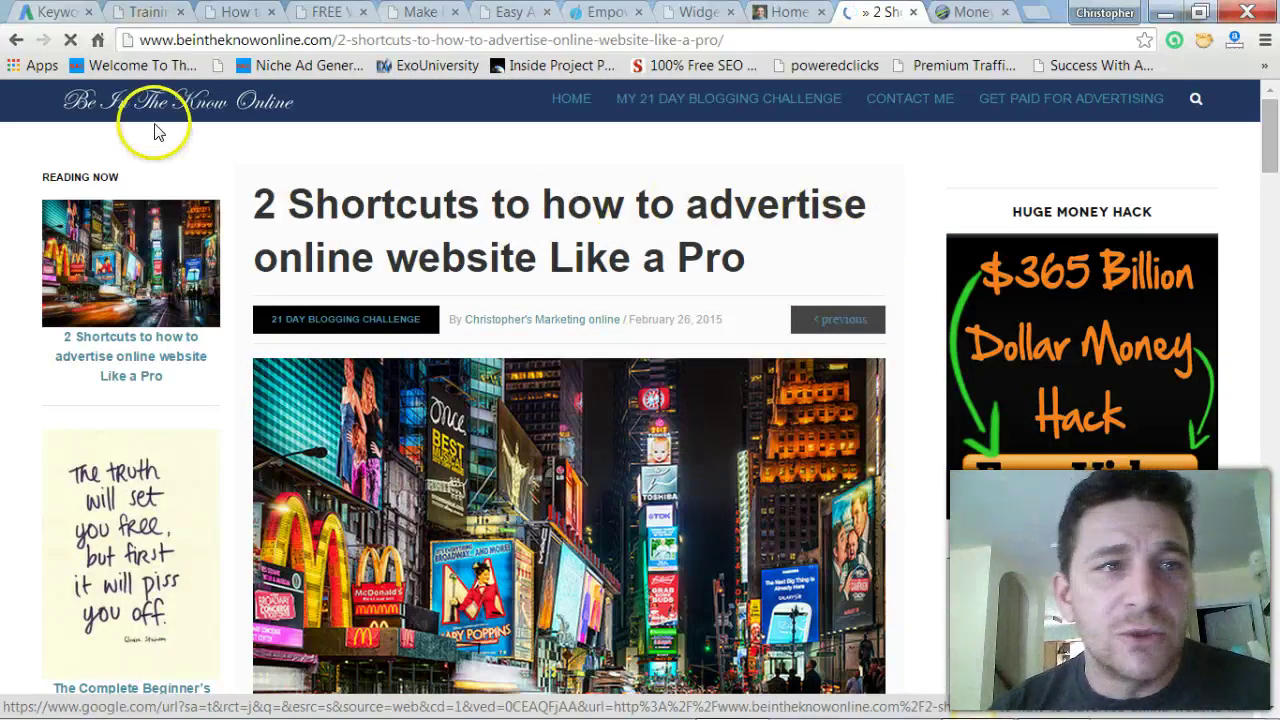
# Back in Keyword Planner, review walking dead's 2,240,000 average monthly searches and Low competition
pyautogui.click(55, 14)
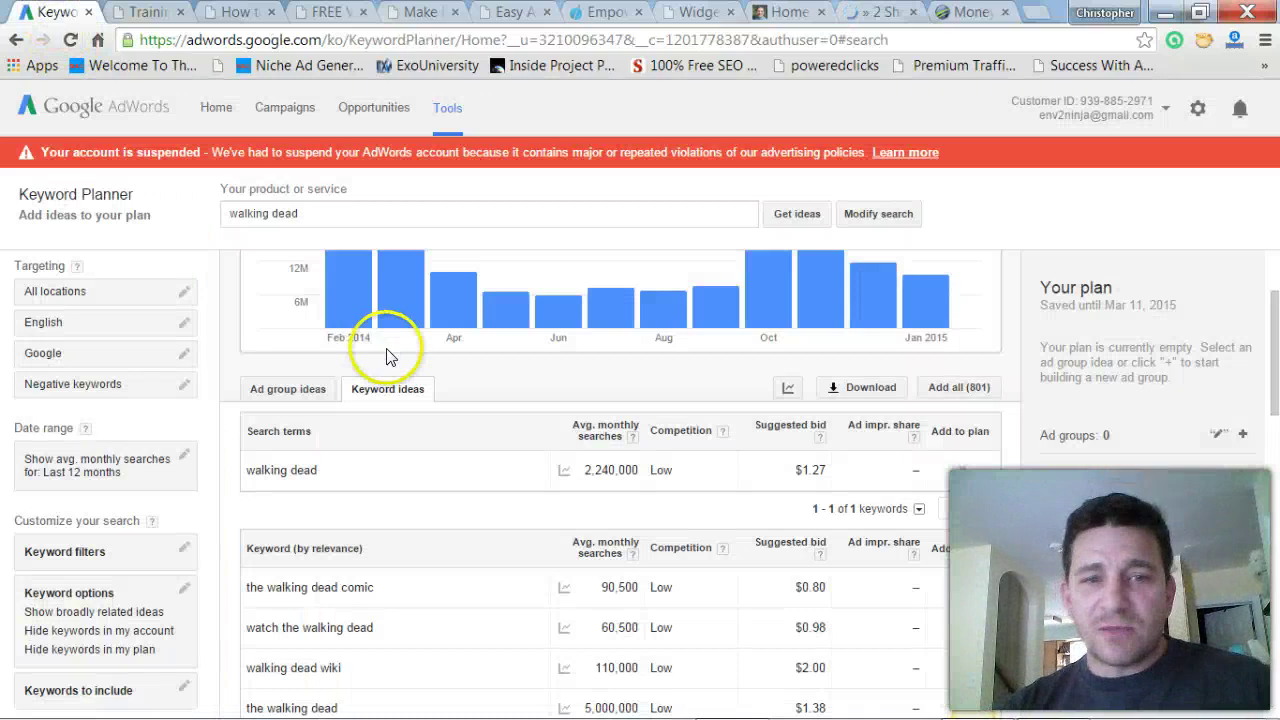
pyautogui.click(263, 215)
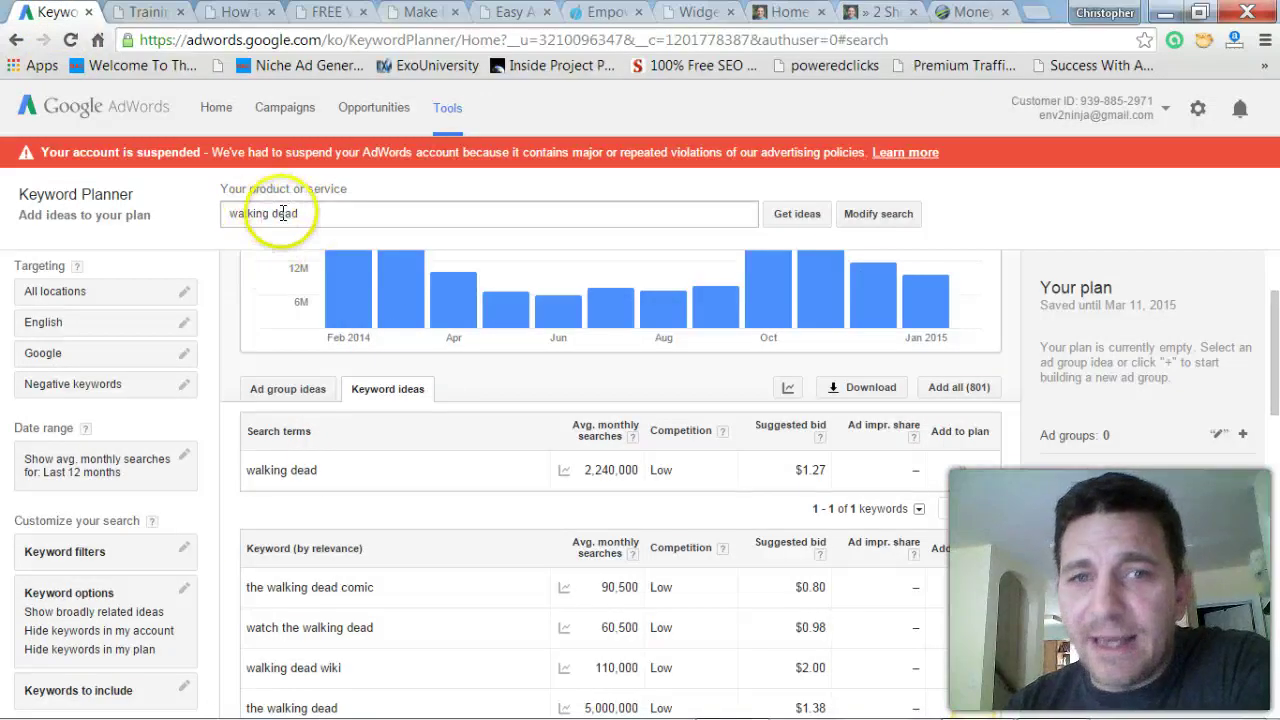
pyautogui.click(697, 477)
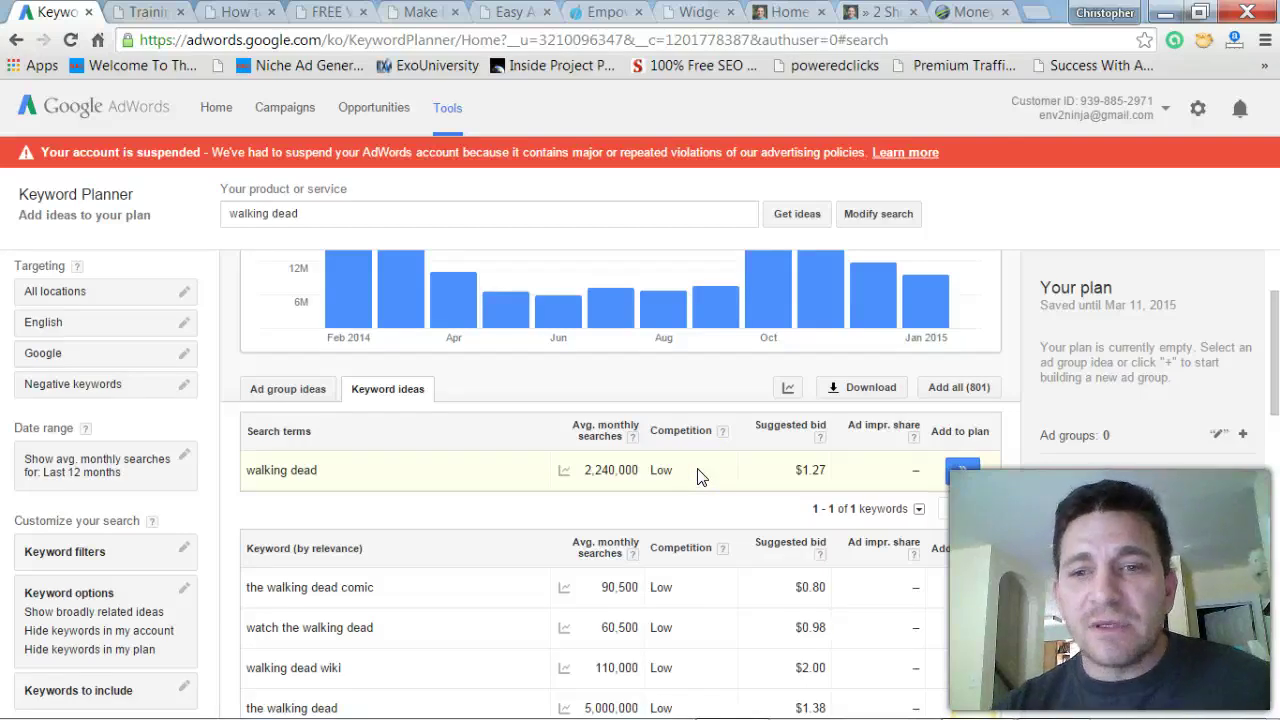
pyautogui.click(677, 474)
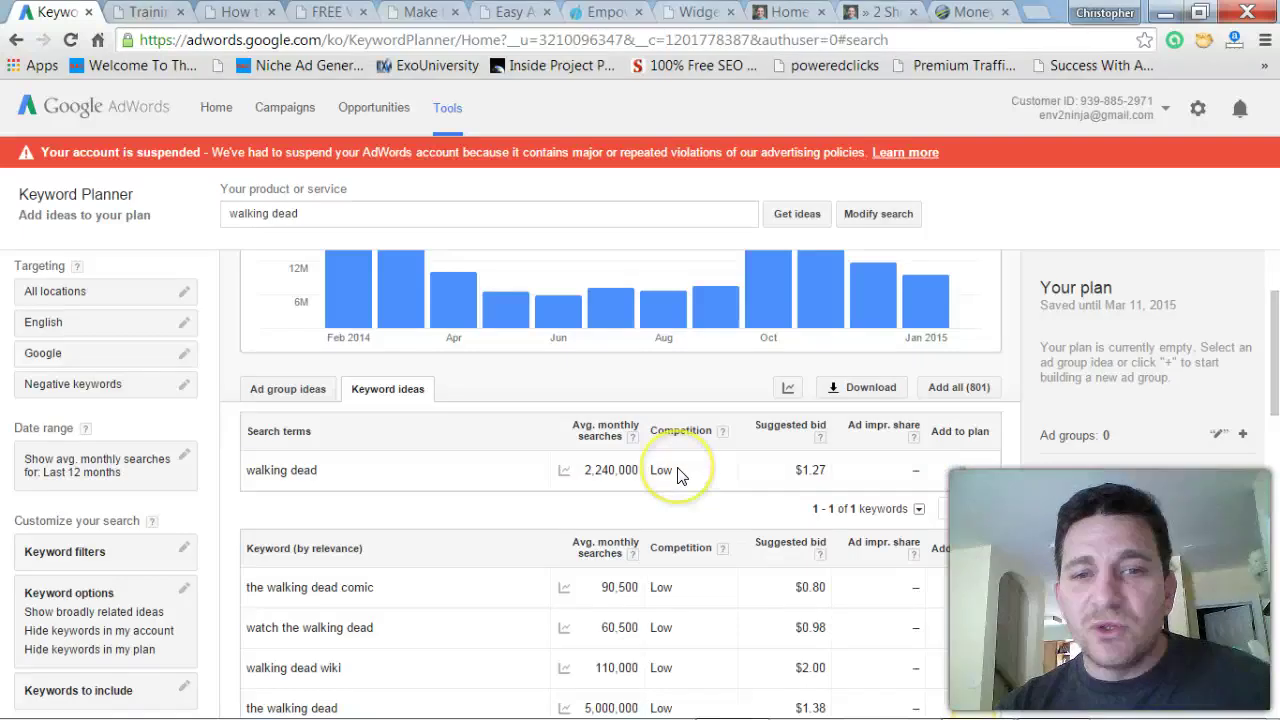
pyautogui.click(355, 486)
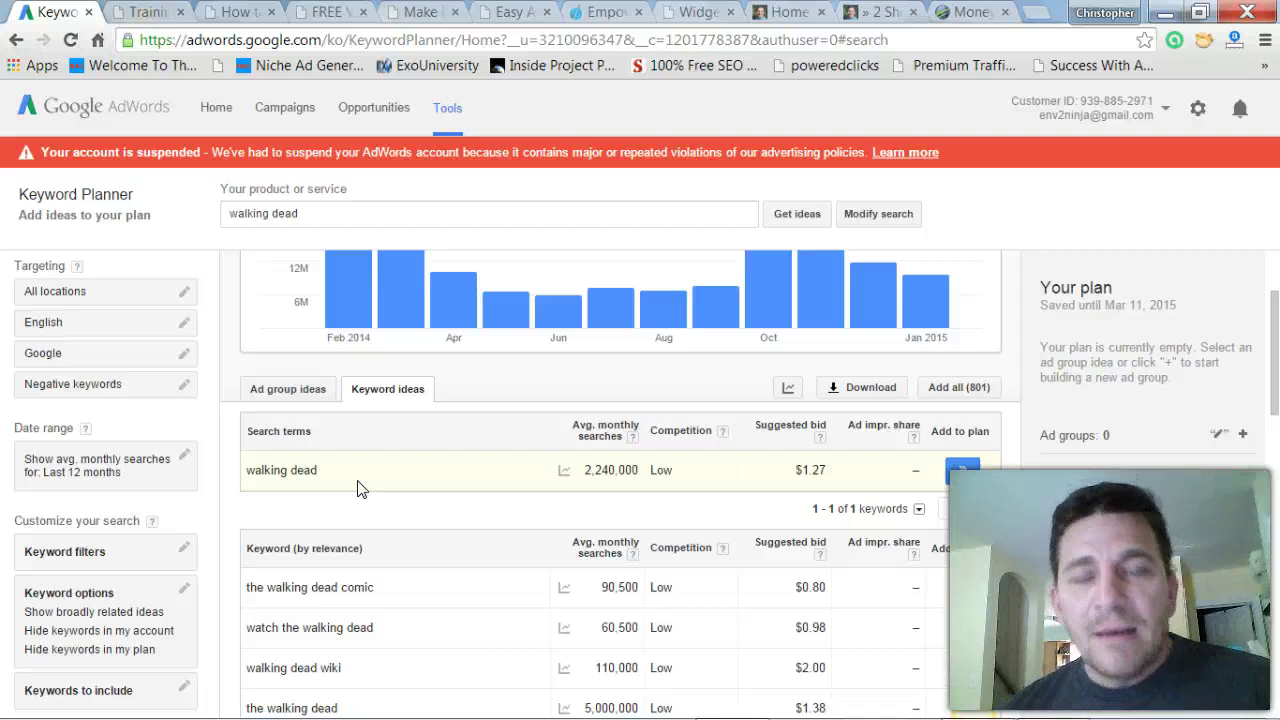
pyautogui.click(566, 470)
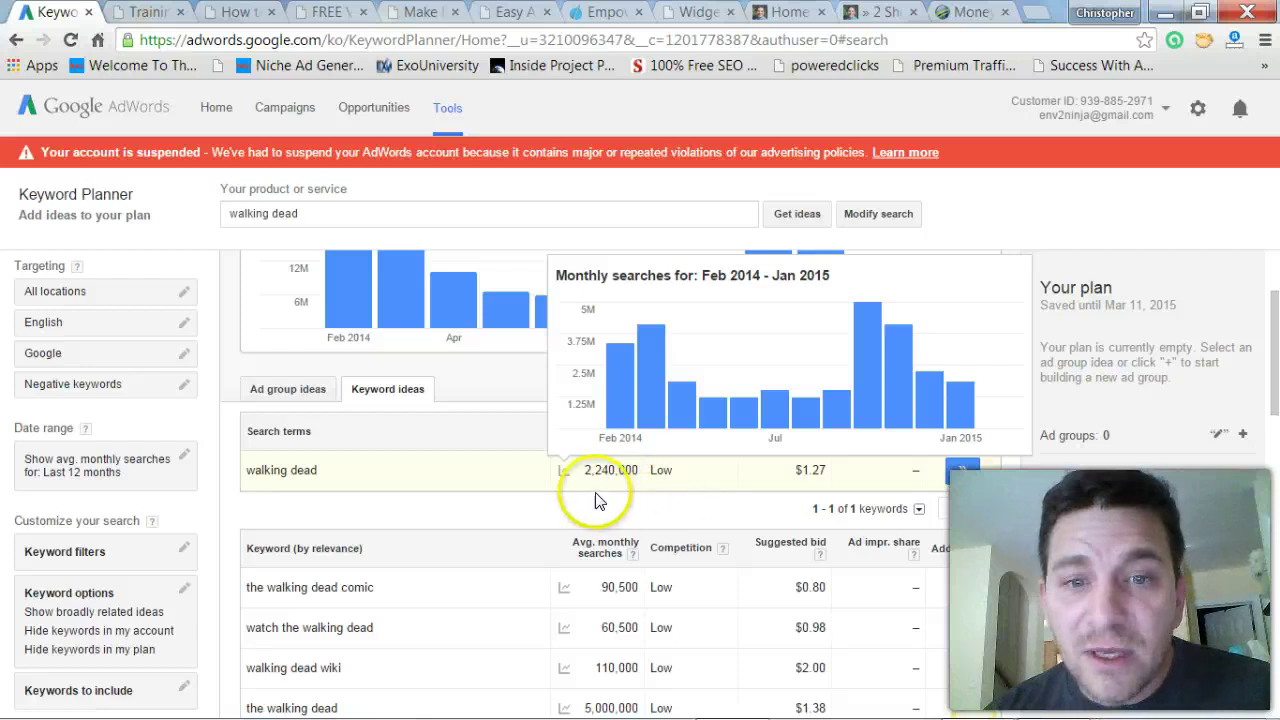
pyautogui.moveTo(635, 470); pyautogui.dragTo(586, 490)
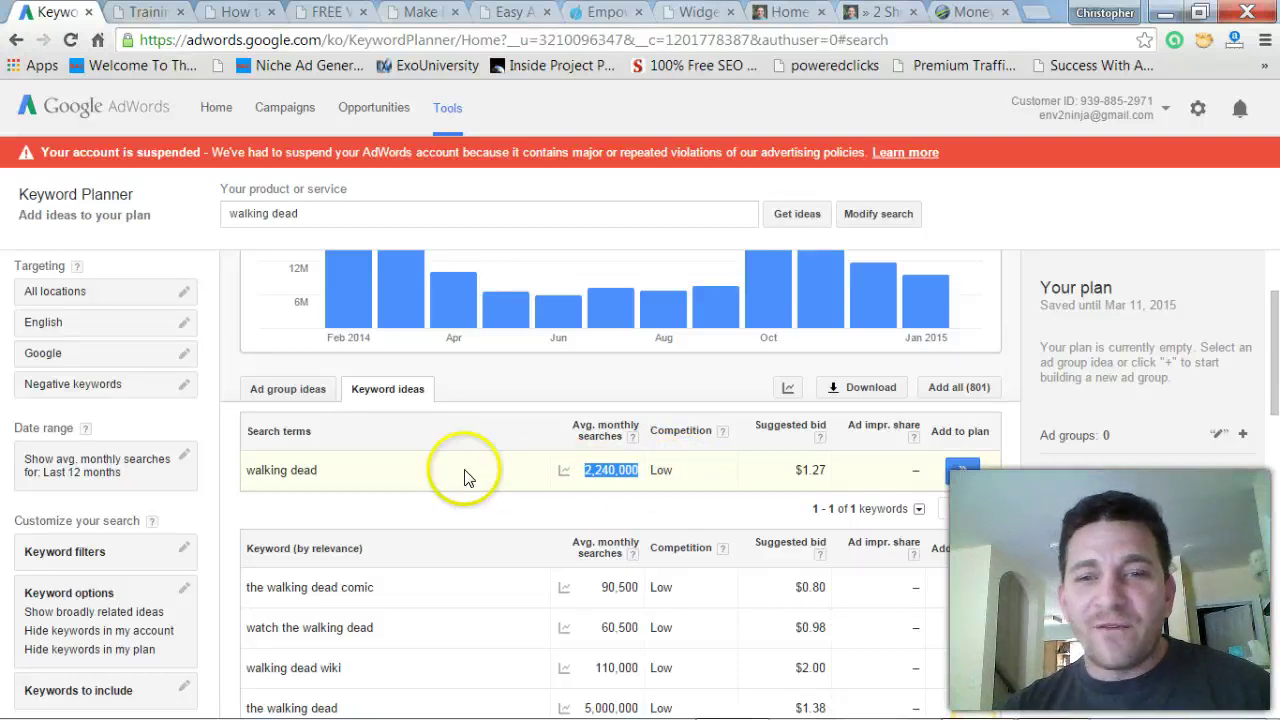
pyautogui.click(345, 476)
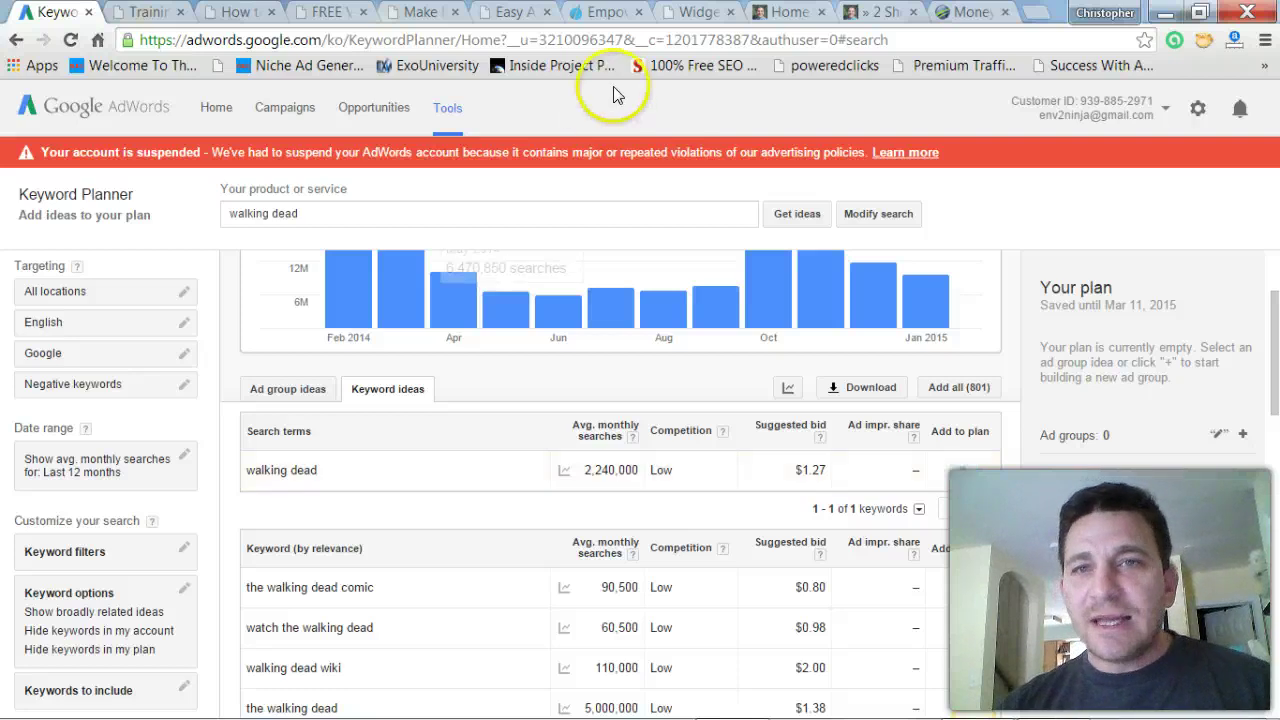
# On the blog homepage, find the 'Darth Vader's Guide to Ranking YouTube Video's' post and copy its title
pyautogui.click(780, 13)
pyautogui.scroll(-3, 731, 390)
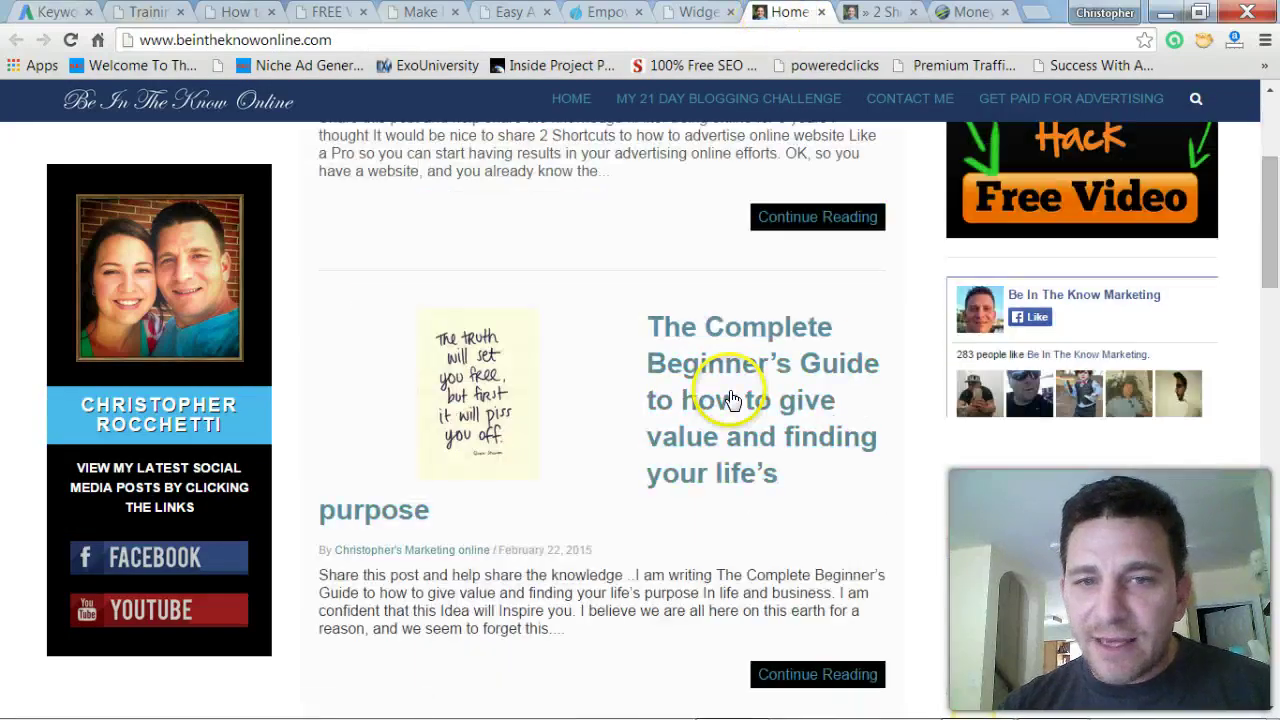
pyautogui.scroll(-1, 729, 395)
pyautogui.scroll(4, 729, 400)
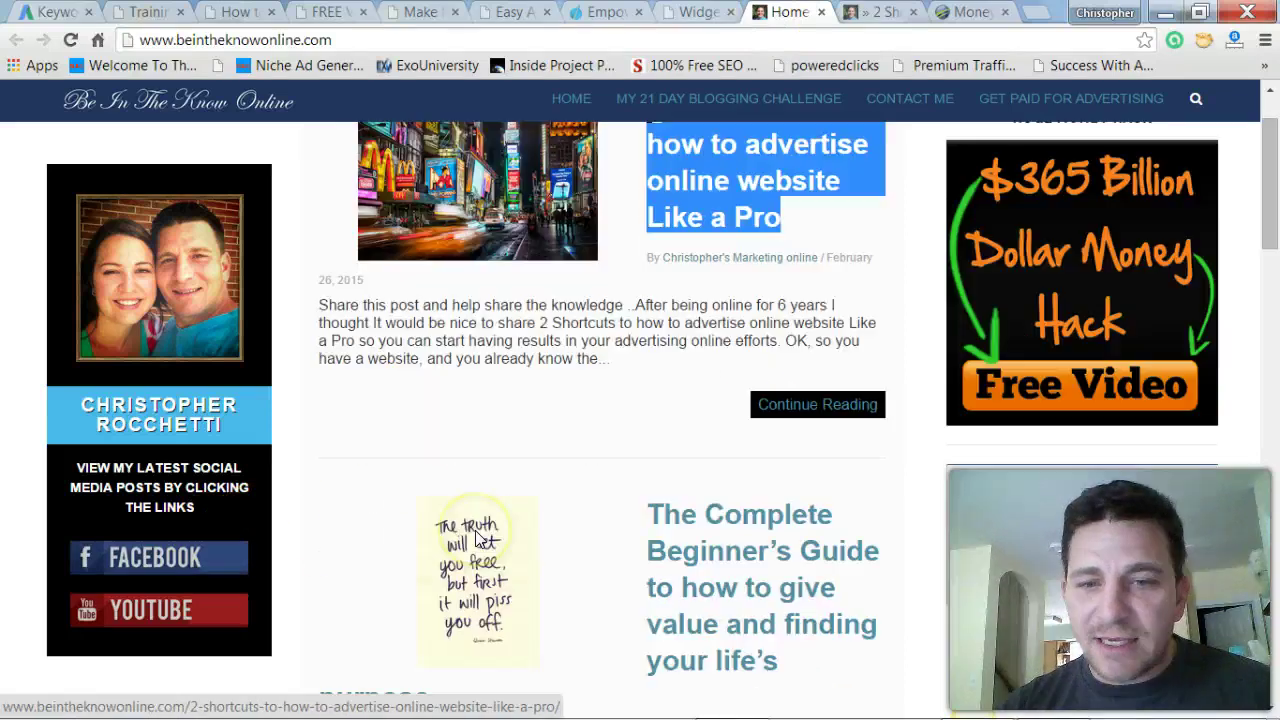
pyautogui.scroll(-2, 477, 538)
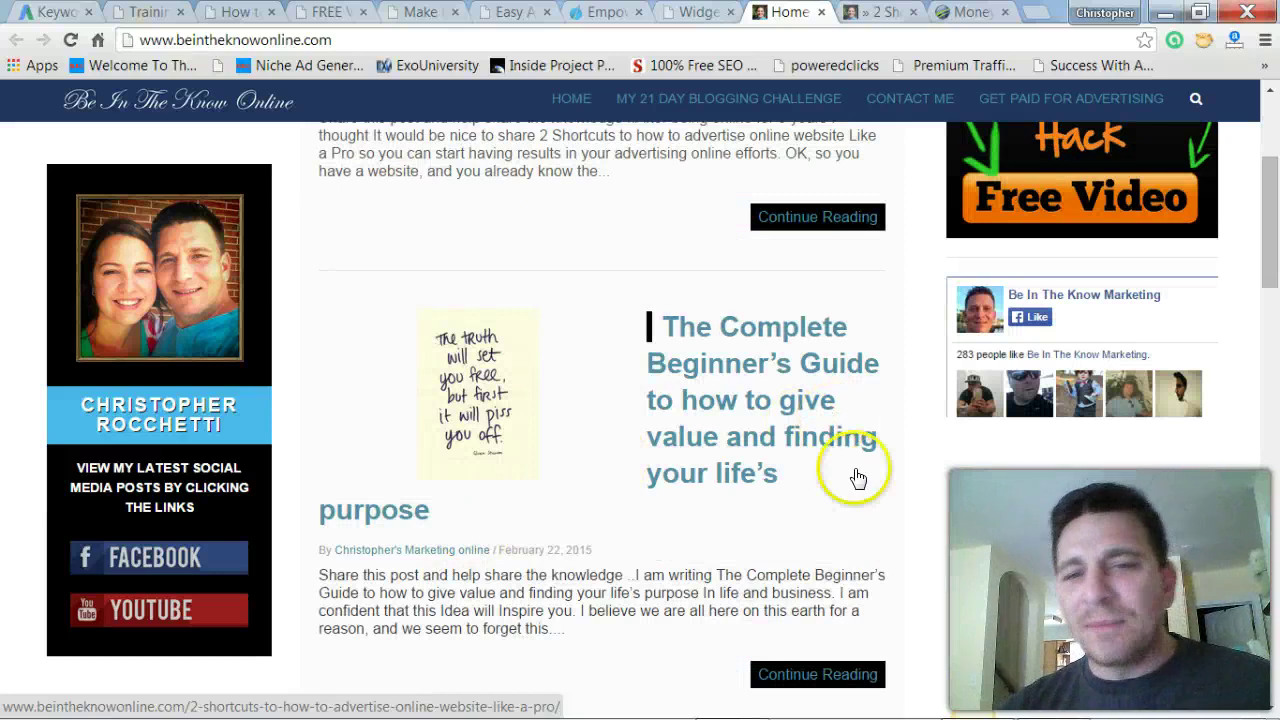
pyautogui.click(678, 460)
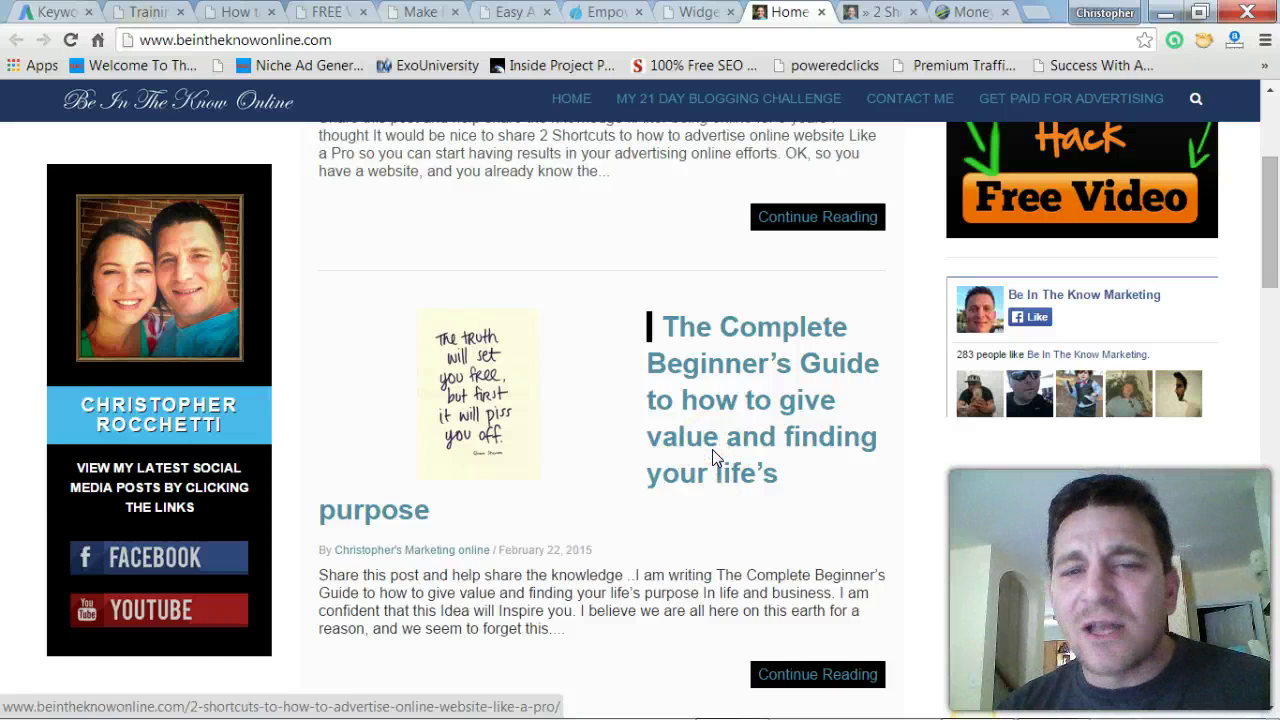
pyautogui.scroll(-7, 712, 449)
pyautogui.rightClick(714, 455)
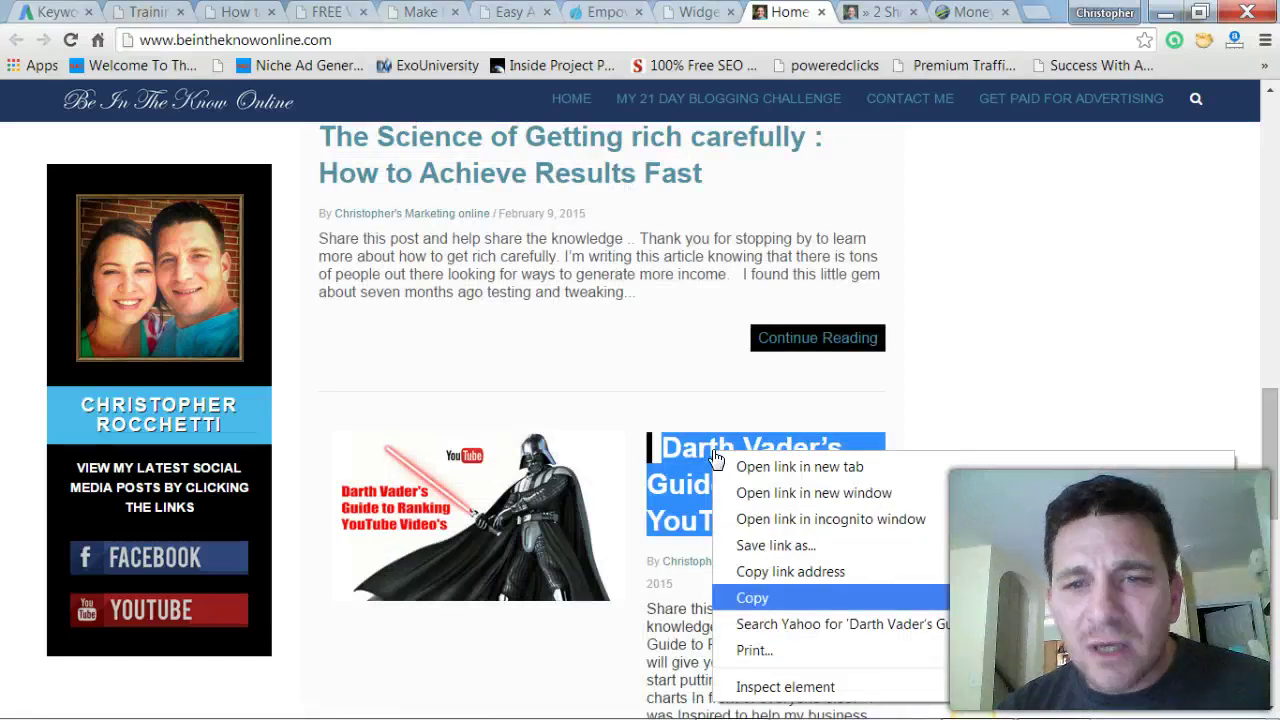
pyautogui.press('Return')
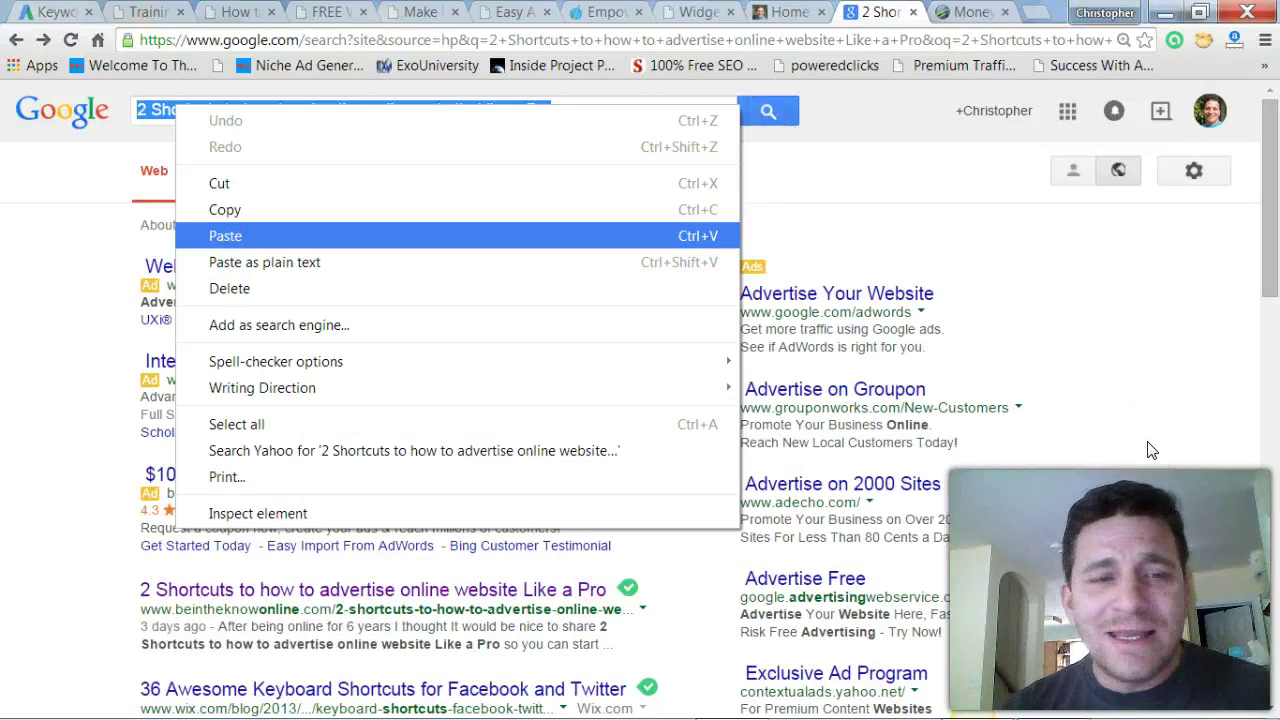
# Search Google for the Darth Vader post title and review the roughly 126,000 results, blog post first
pyautogui.press('Return')
pyautogui.press('Return')
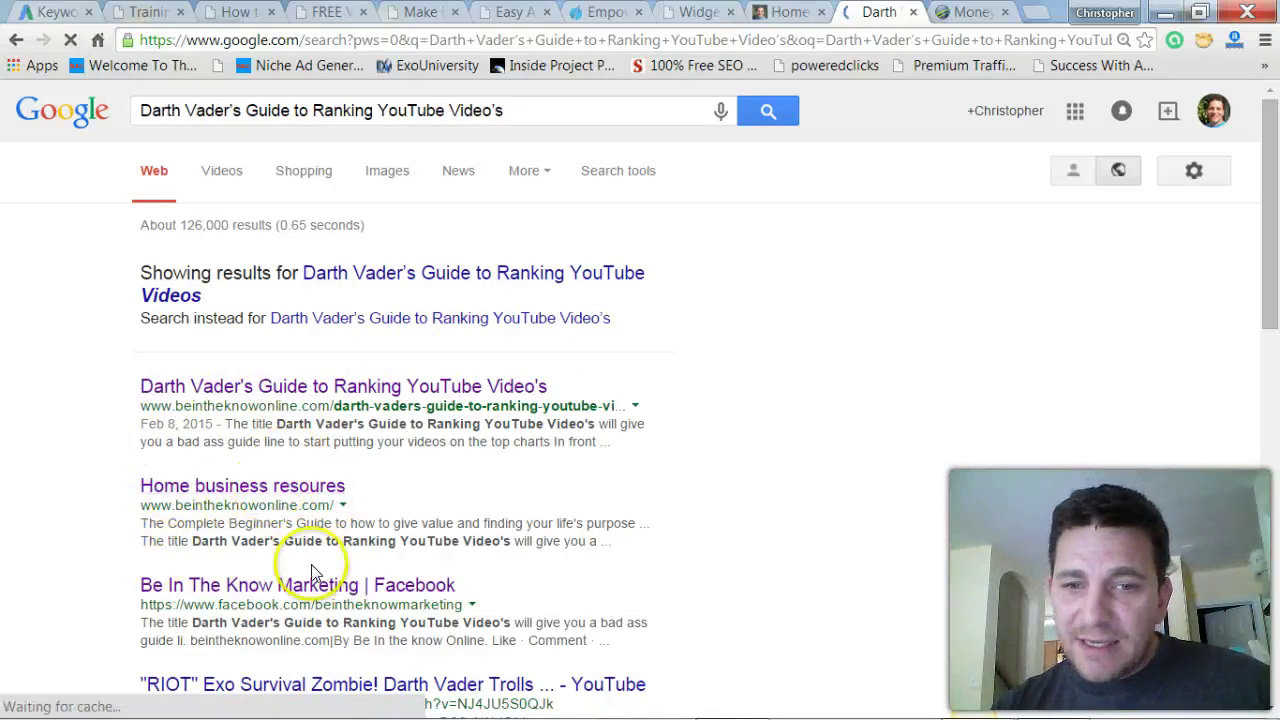
pyautogui.scroll(-2, 314, 571)
pyautogui.scroll(-1, 314, 571)
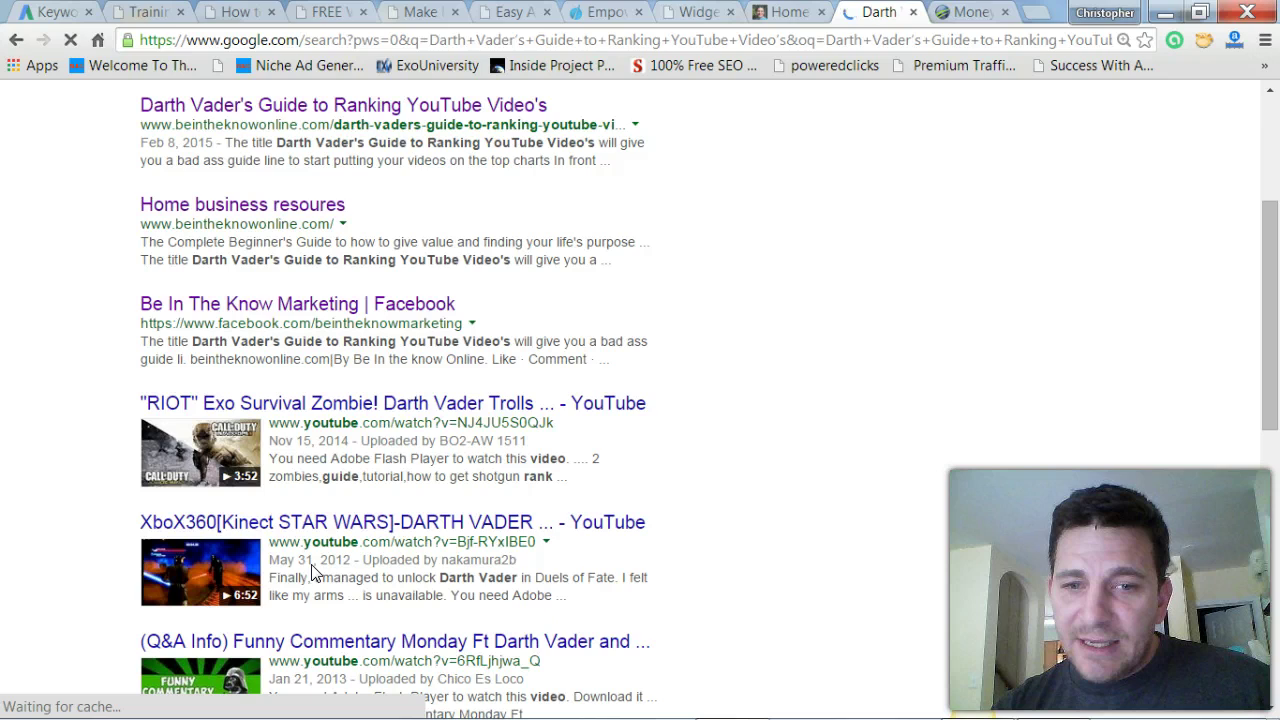
pyautogui.scroll(3, 314, 571)
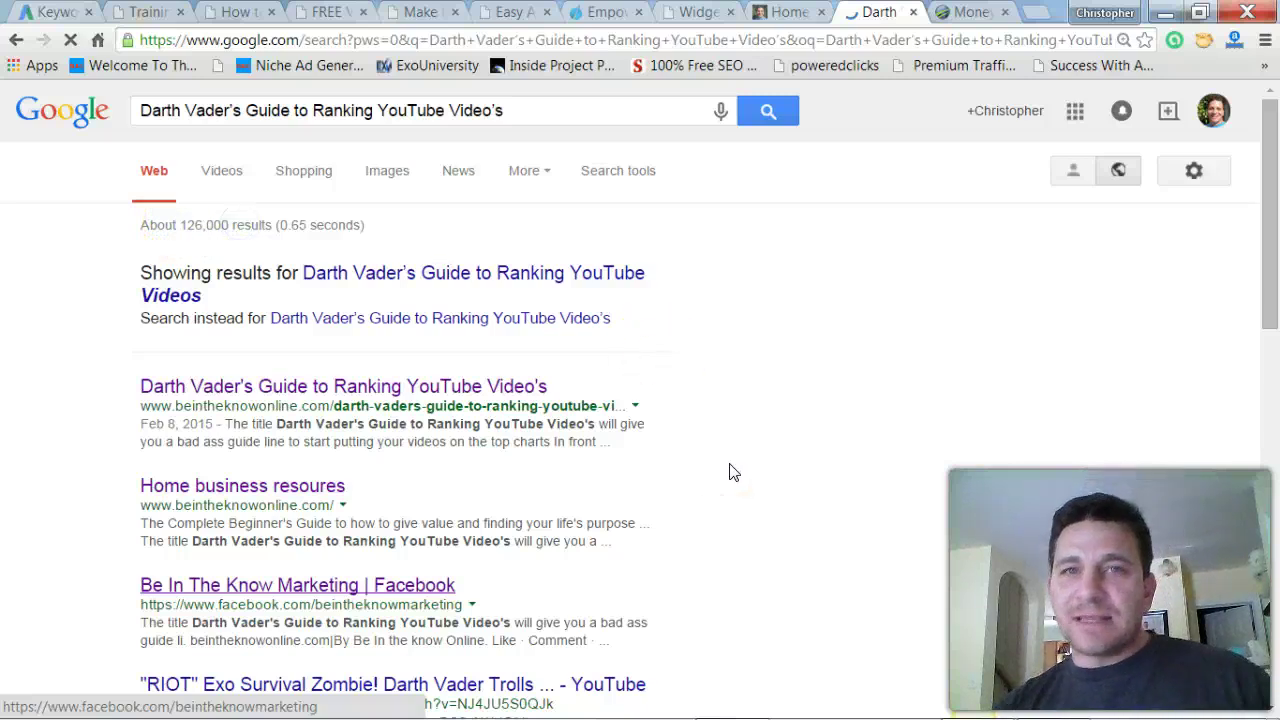
pyautogui.click(790, 14)
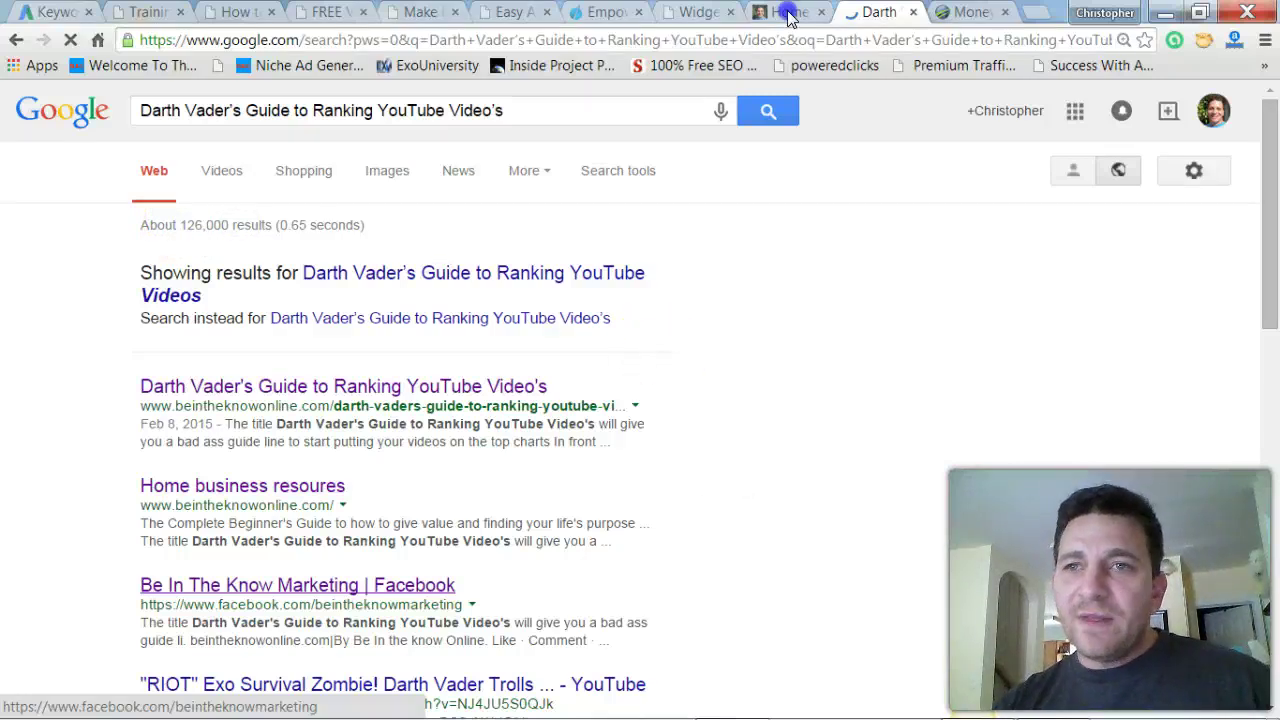
pyautogui.click(988, 392)
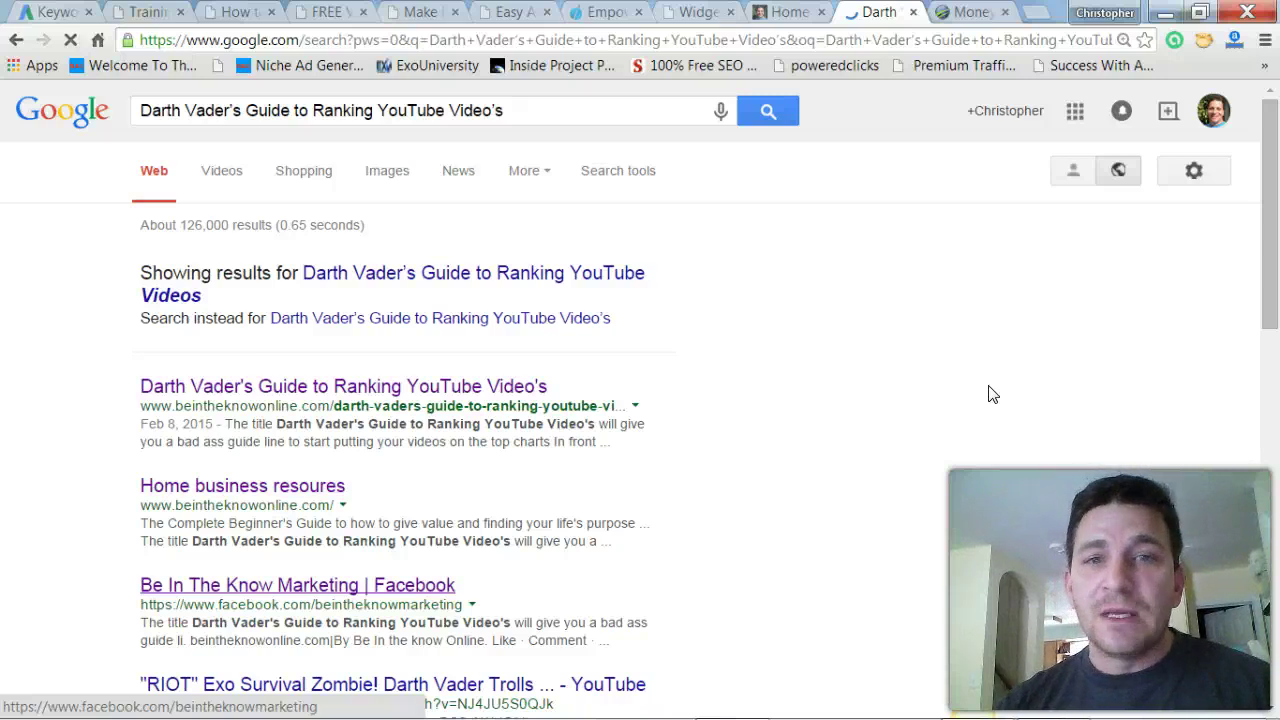
pyautogui.click(1017, 419)
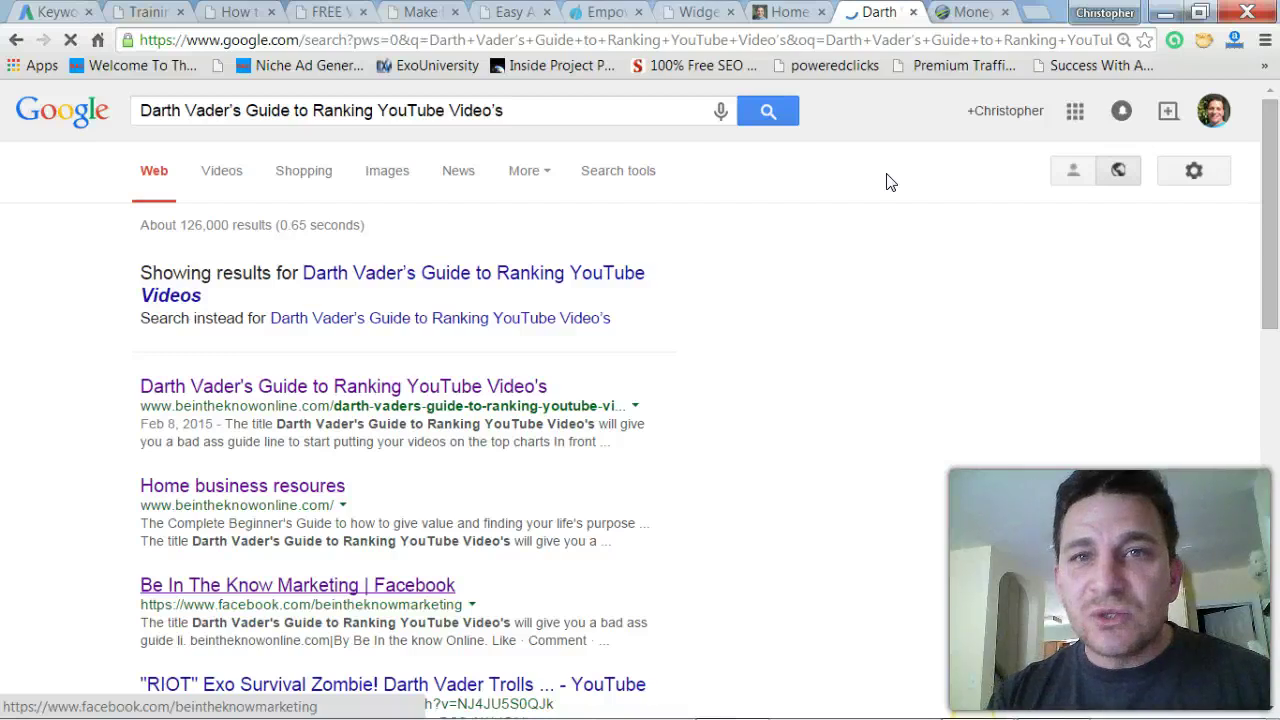
# Switch to the Kalatu site admin and open the 21 Day Blogging Challenge start page
pyautogui.click(690, 12)
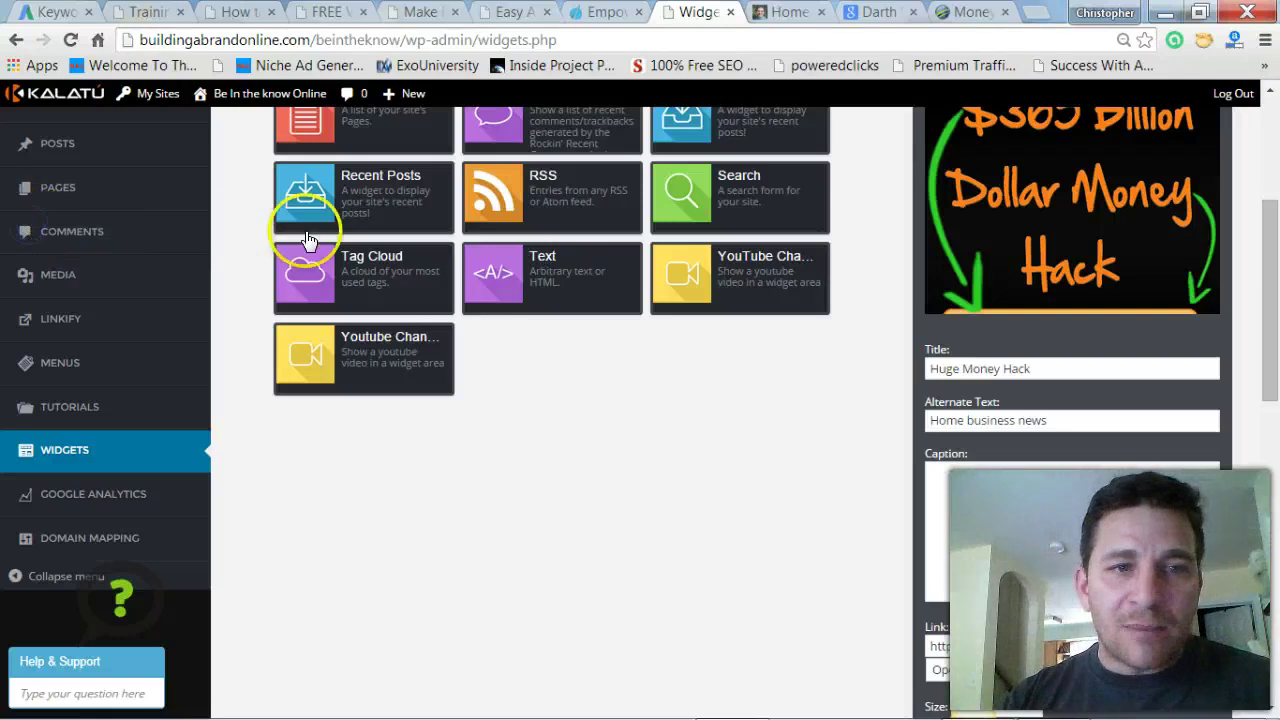
pyautogui.scroll(3, 306, 229)
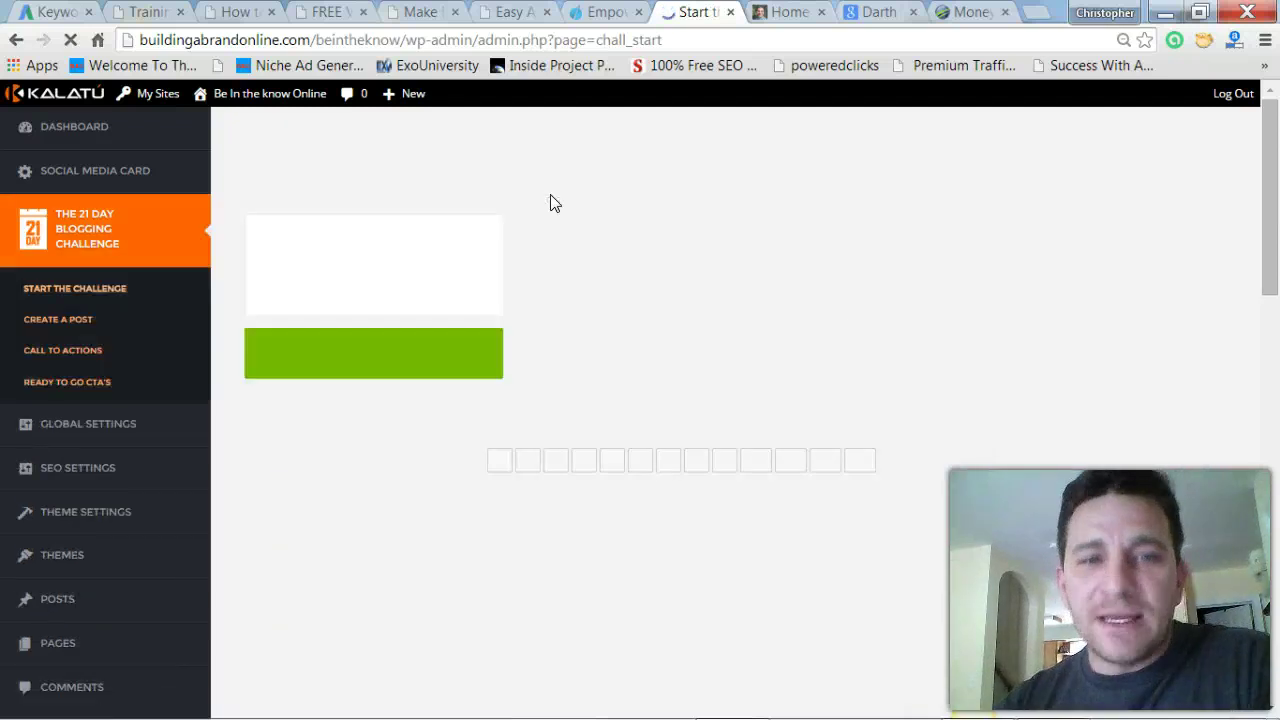
# Start a new blog post from the 21 Day Challenge's Day 14 in Kalatu
pyautogui.click(597, 506)
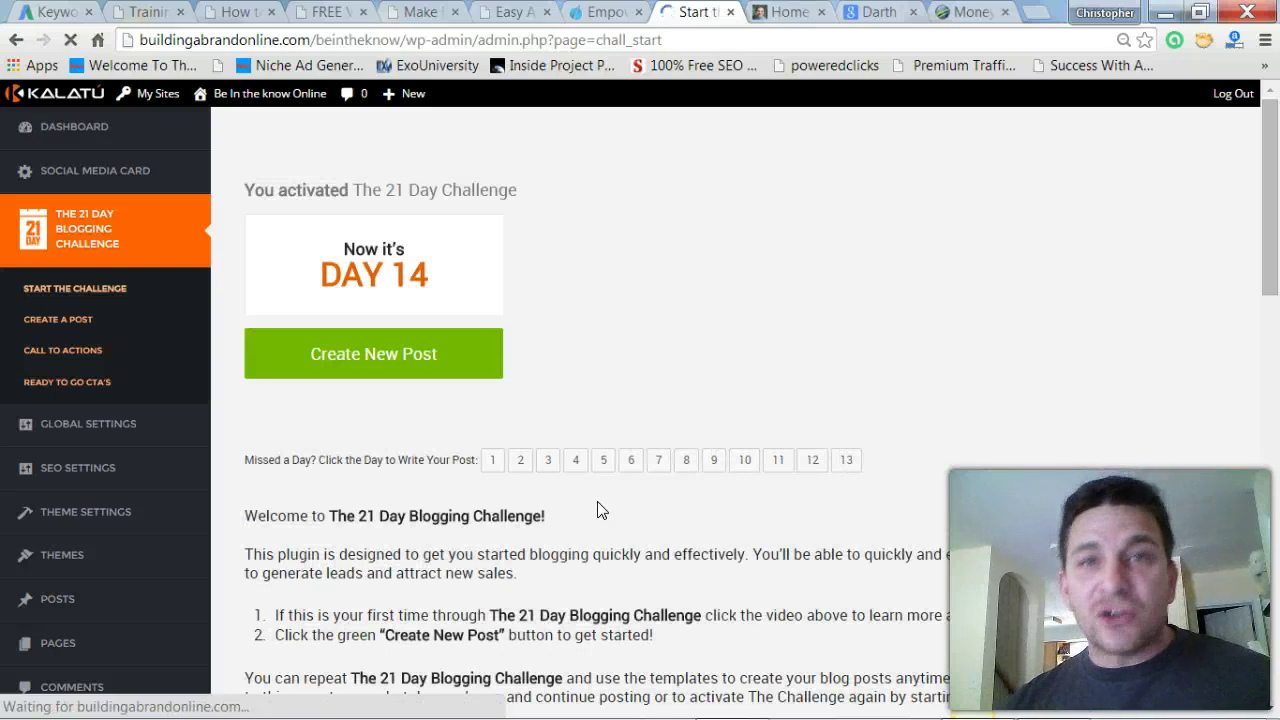
pyautogui.click(598, 507)
pyautogui.click(409, 355)
pyautogui.click(649, 462)
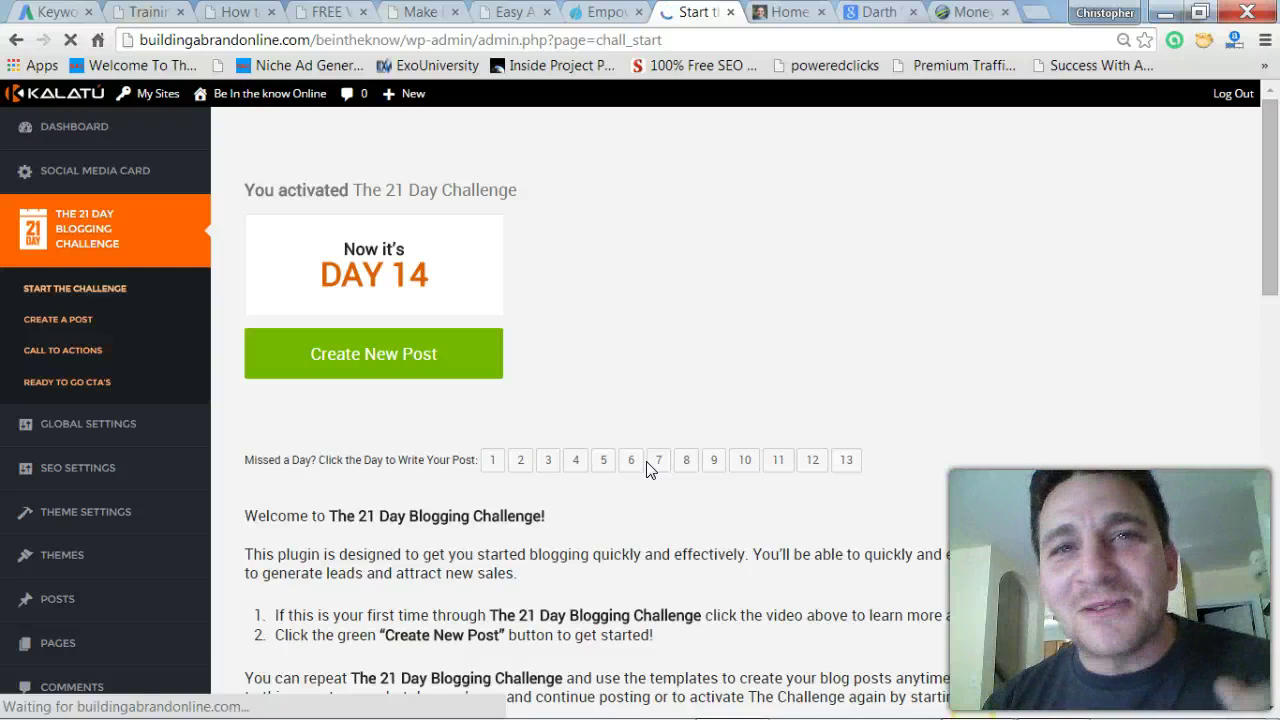
pyautogui.click(710, 393)
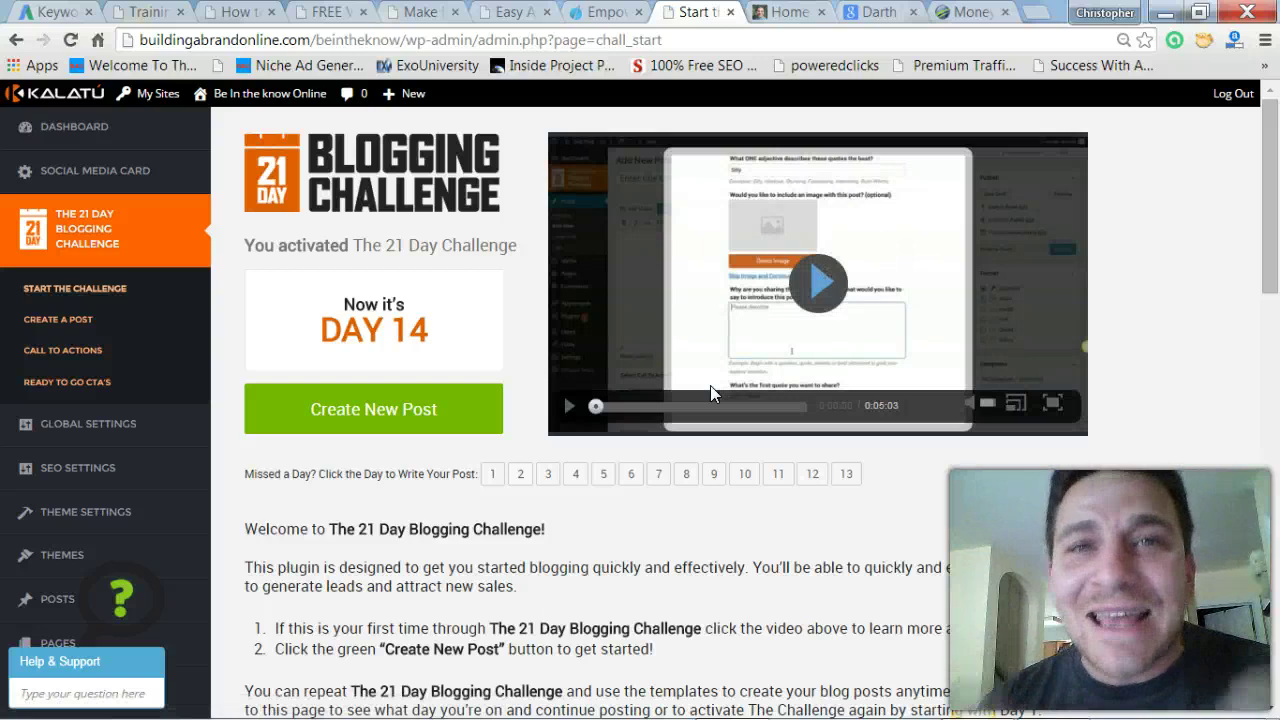
pyautogui.click(713, 530)
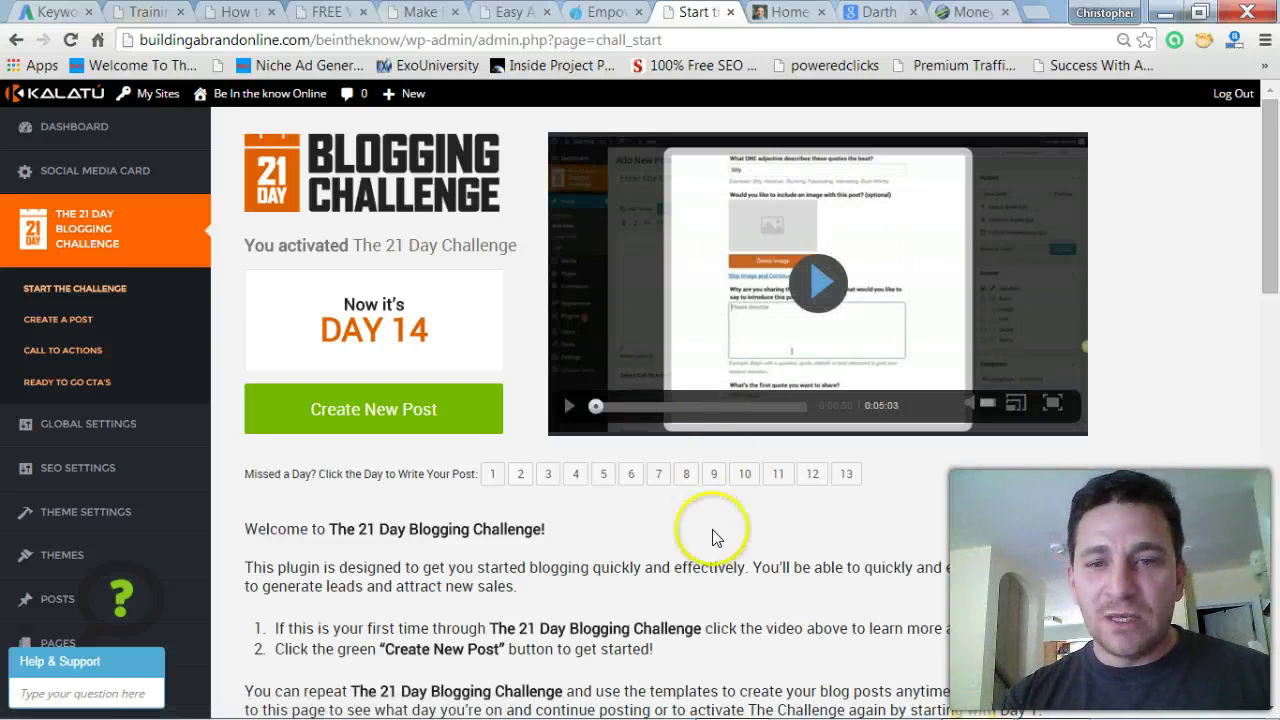
pyautogui.scroll(-1, 714, 530)
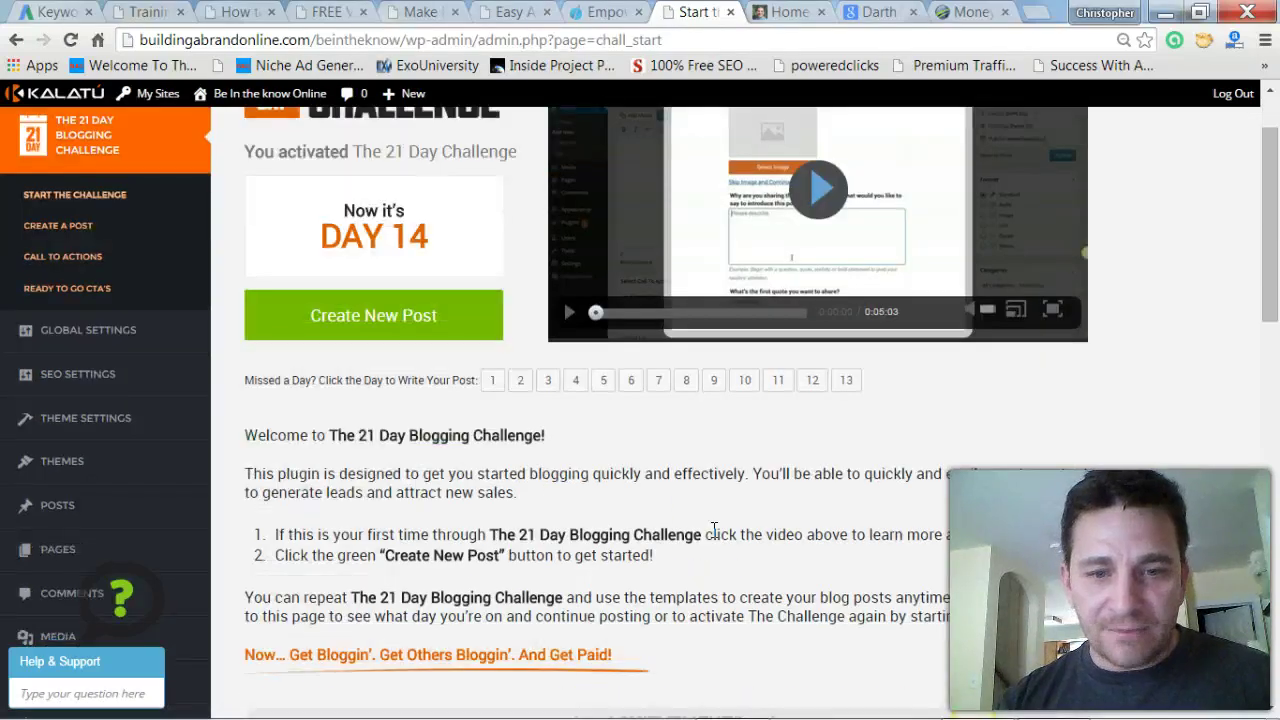
pyautogui.click(430, 326)
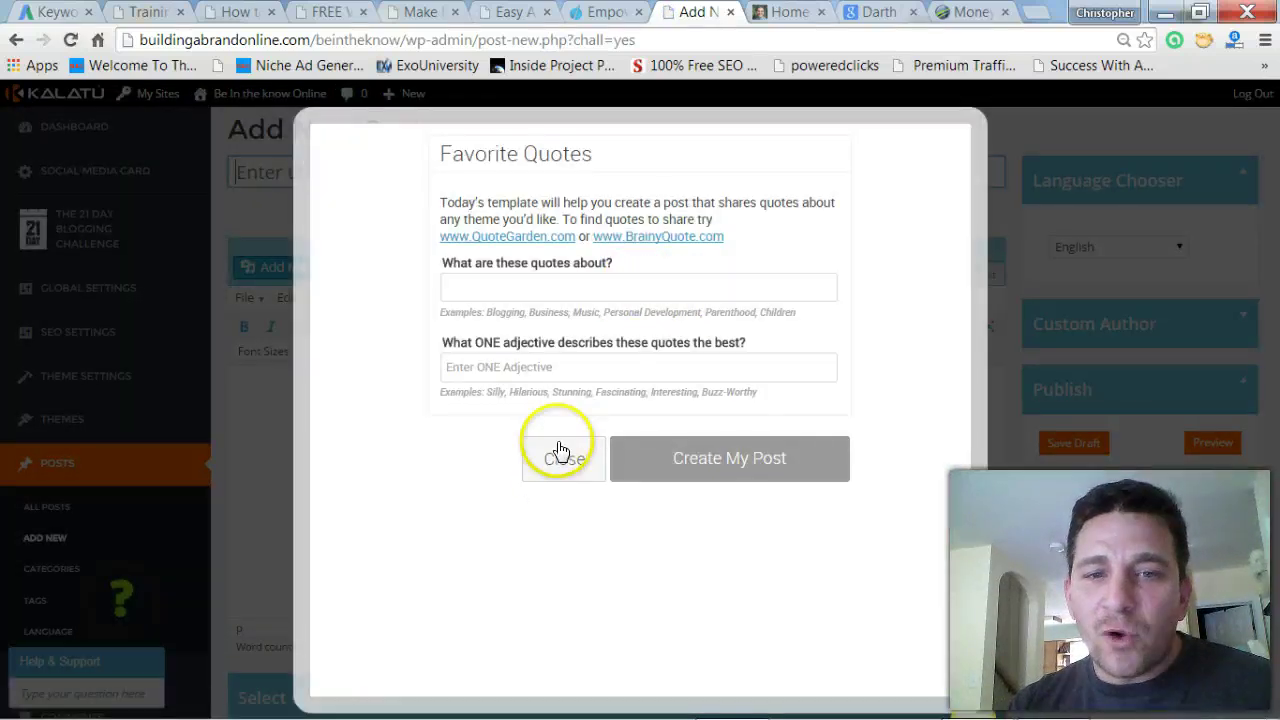
# Dismiss the Favorite Quotes template and generate headline ideas for the subject 'Walking dead'
pyautogui.click(557, 470)
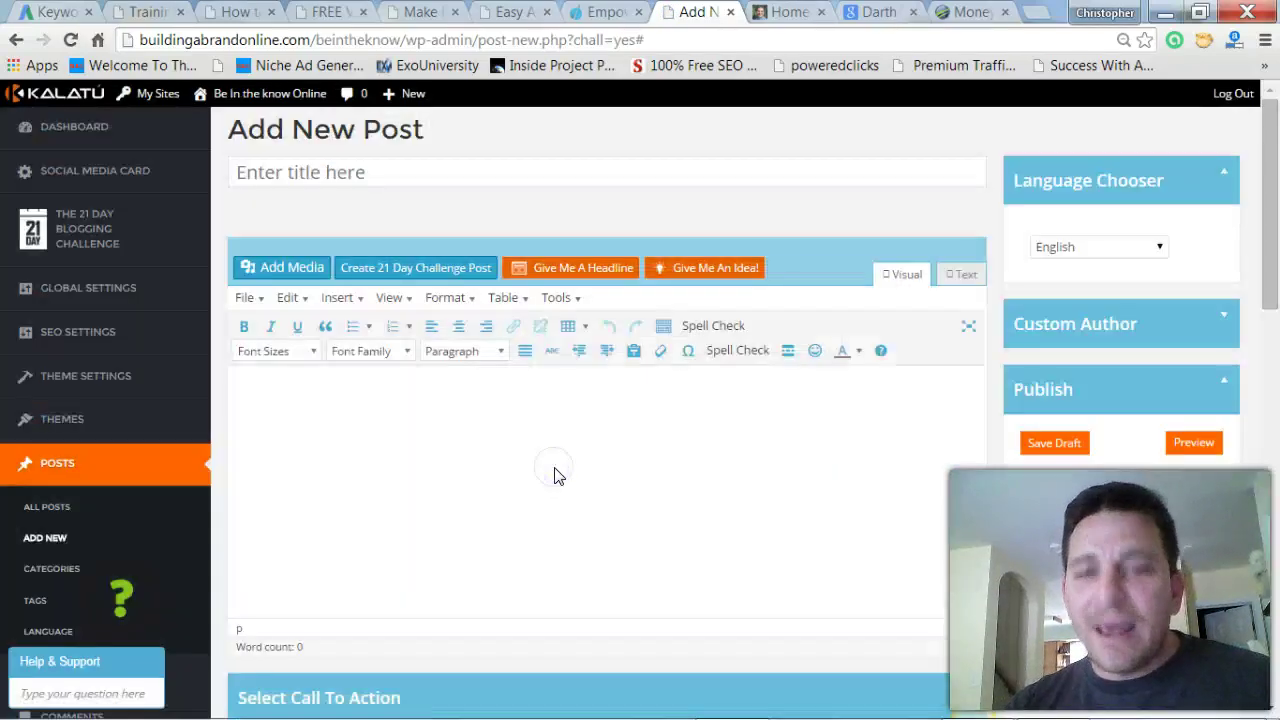
pyautogui.click(583, 272)
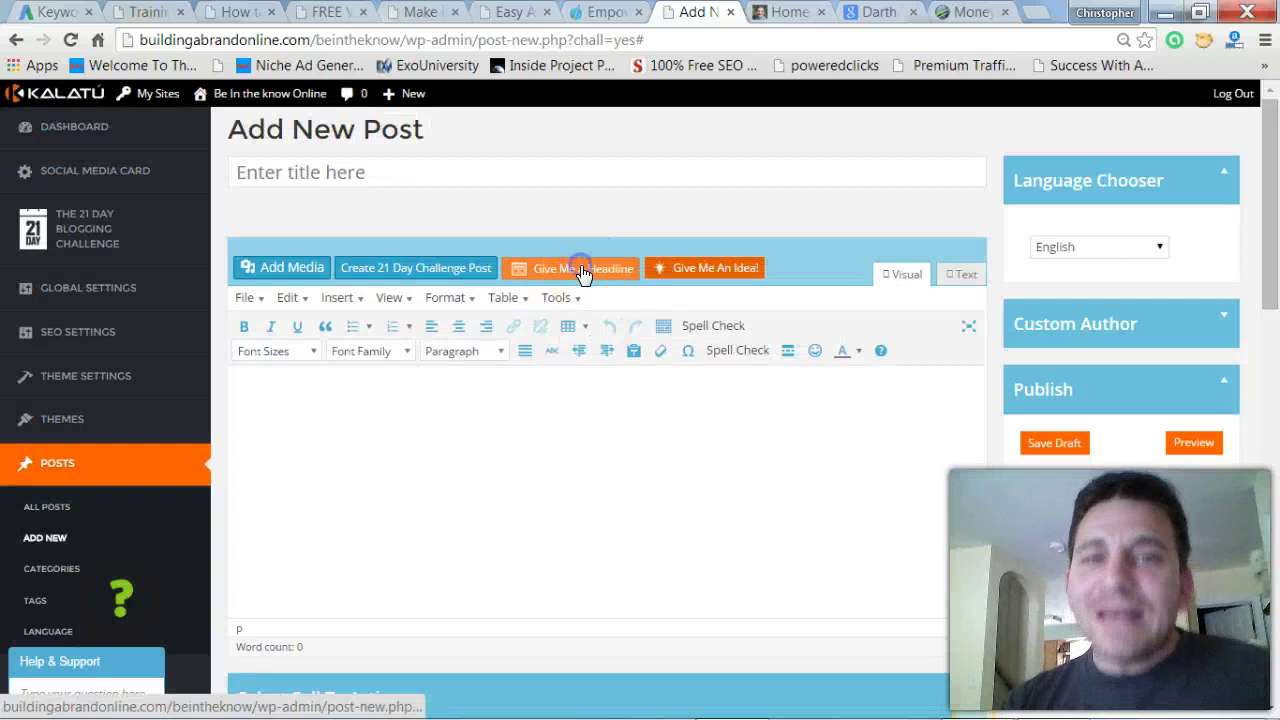
pyautogui.click(507, 341)
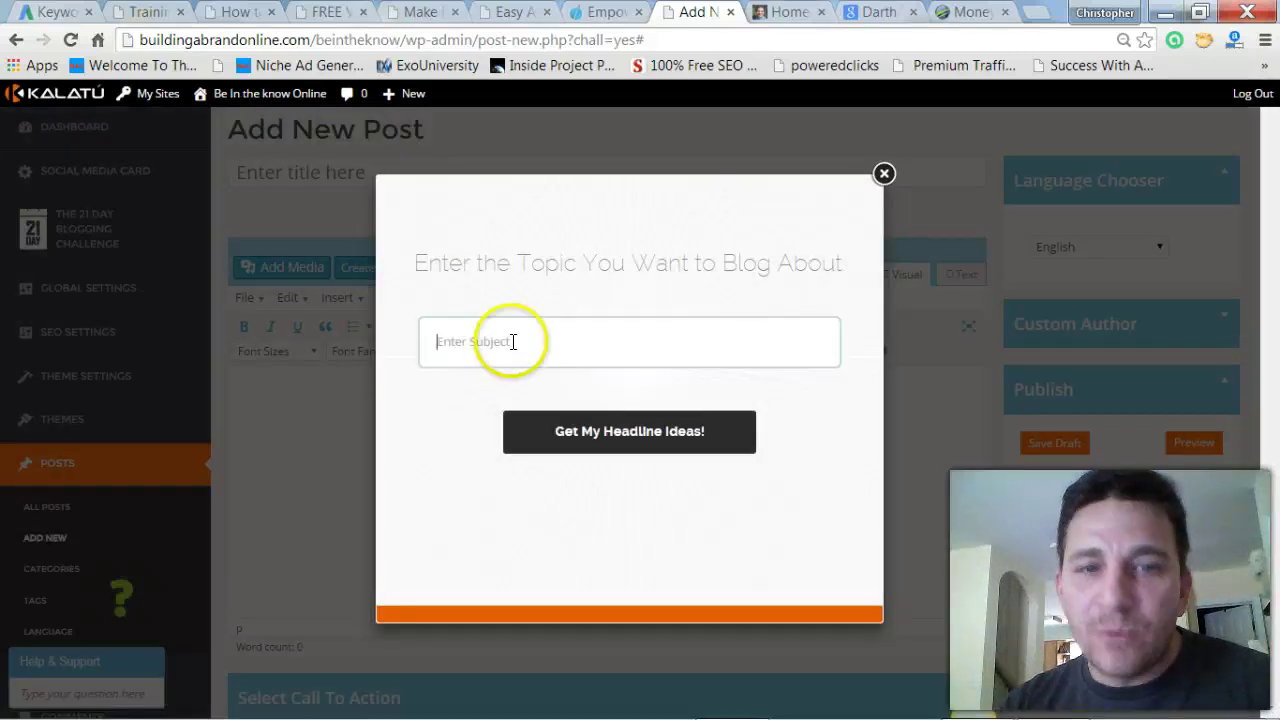
pyautogui.write('w')
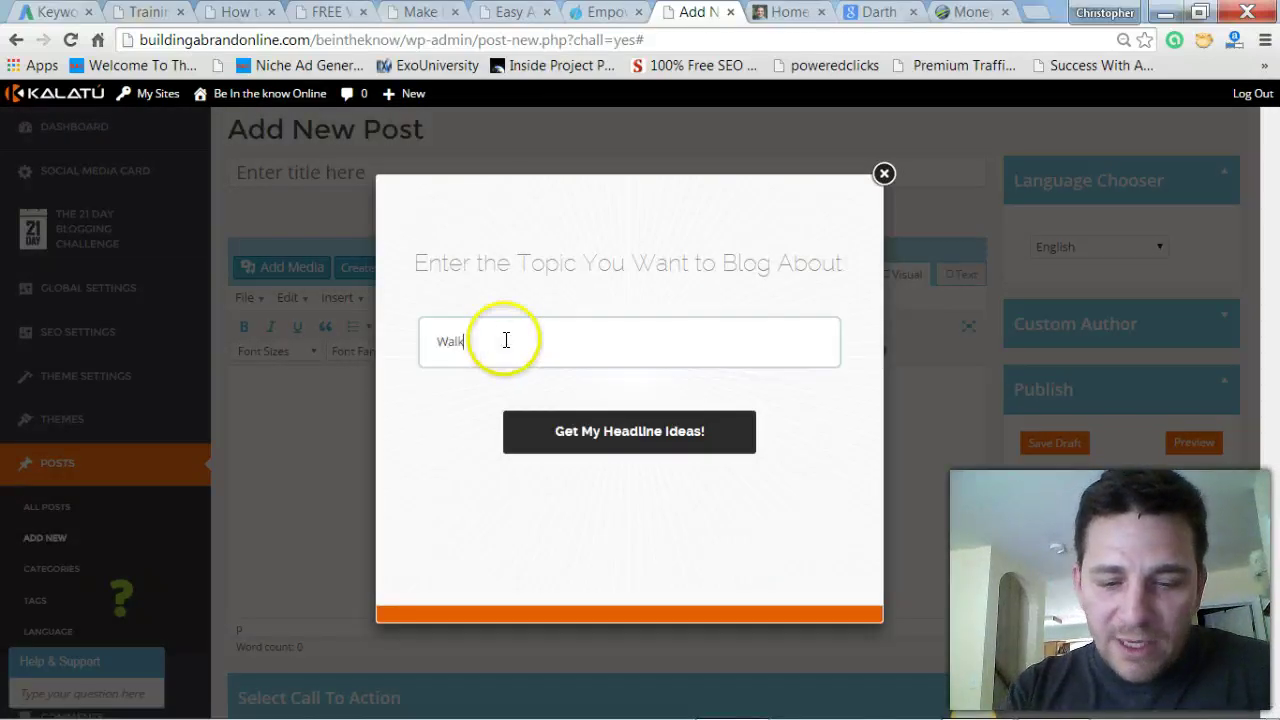
pyautogui.write(' dead')
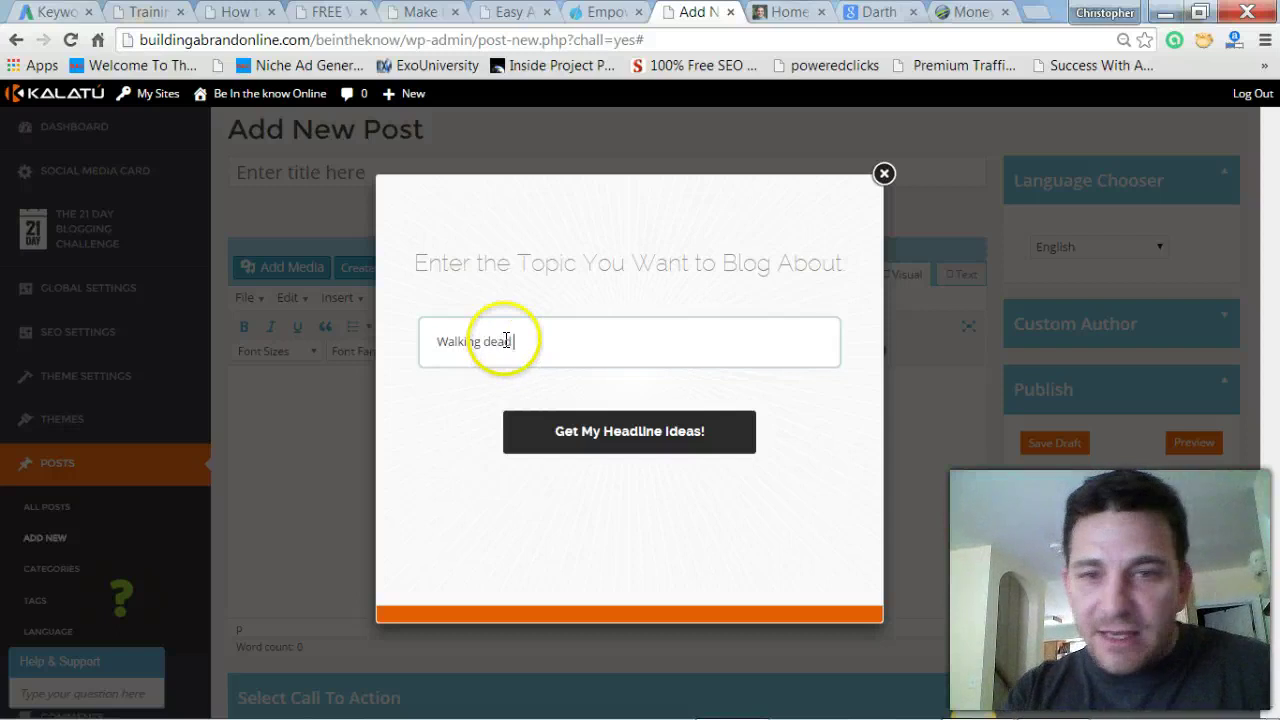
pyautogui.click(560, 430)
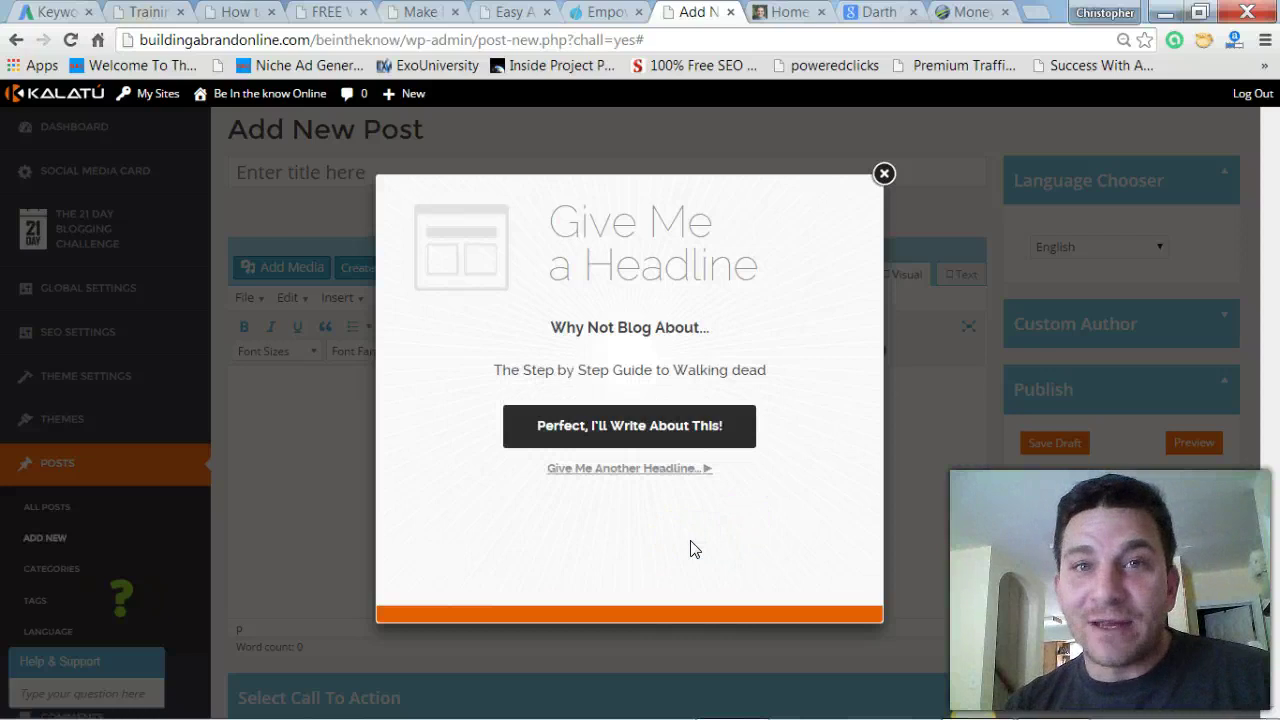
# Request new headlines until 'The Science of Walking dead : How to Achieve Results Fast' appears
pyautogui.click(637, 473)
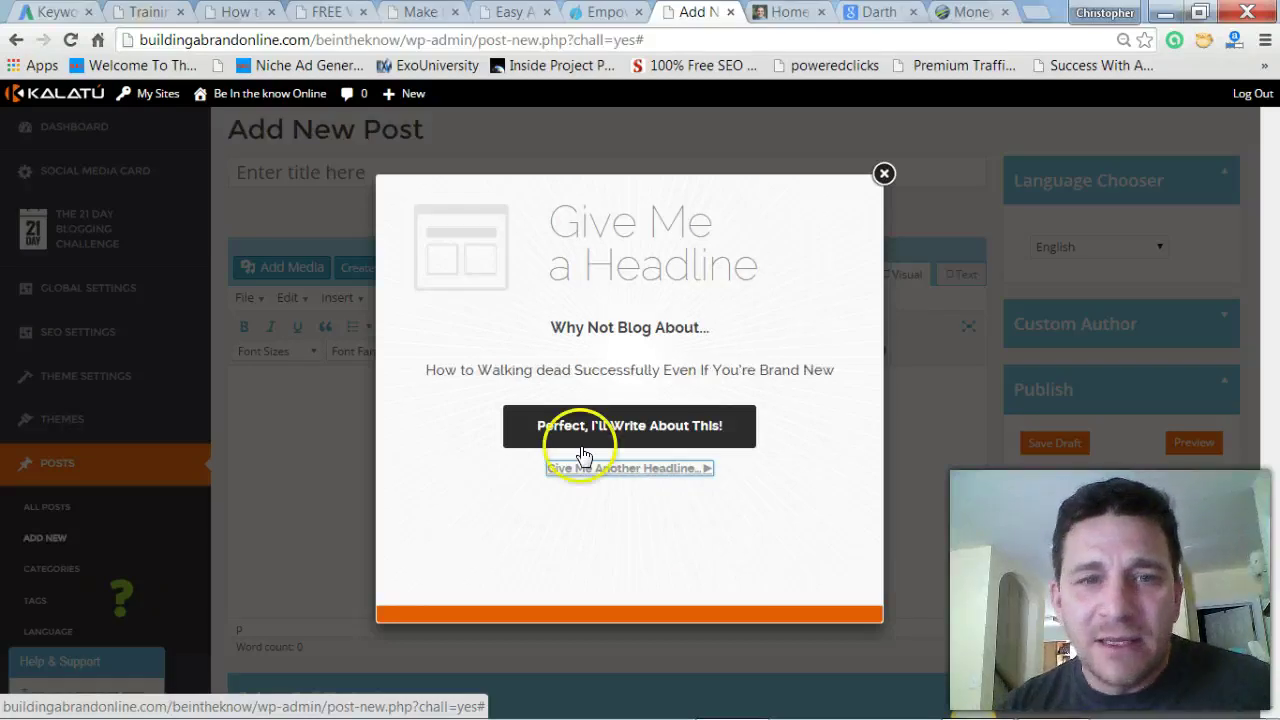
pyautogui.click(448, 382)
pyautogui.click(583, 480)
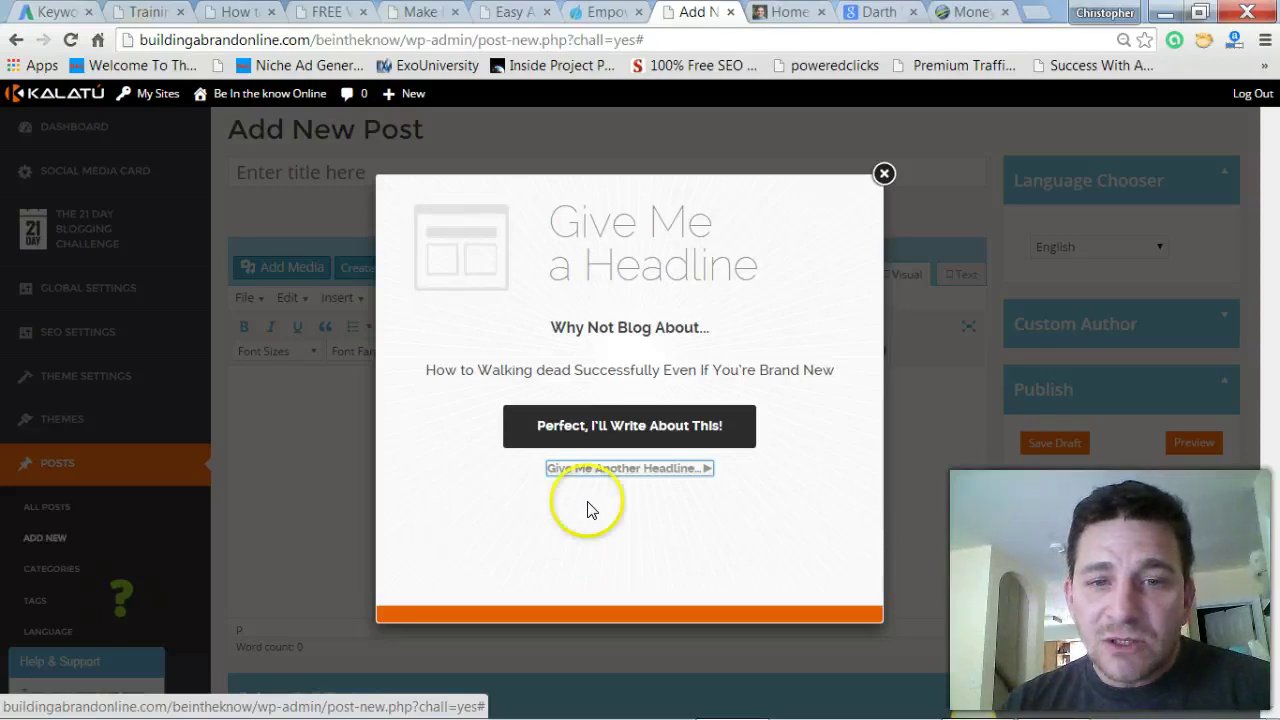
pyautogui.click(594, 469)
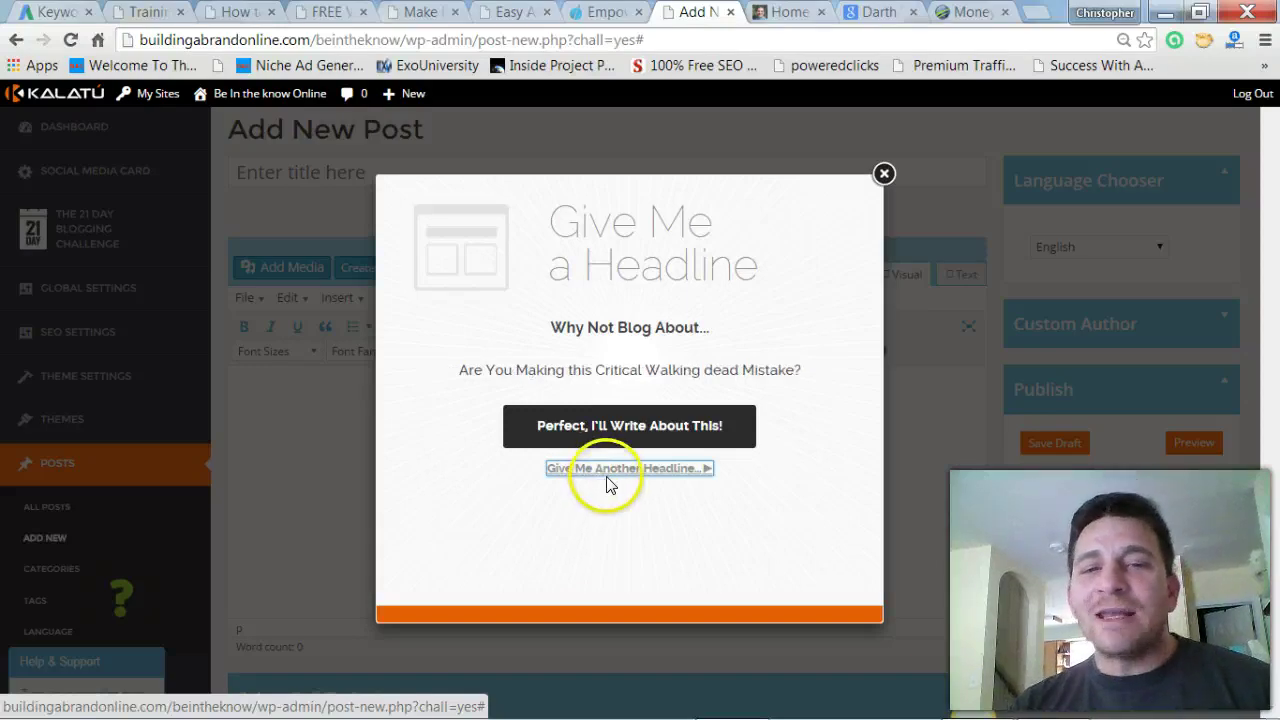
pyautogui.click(611, 468)
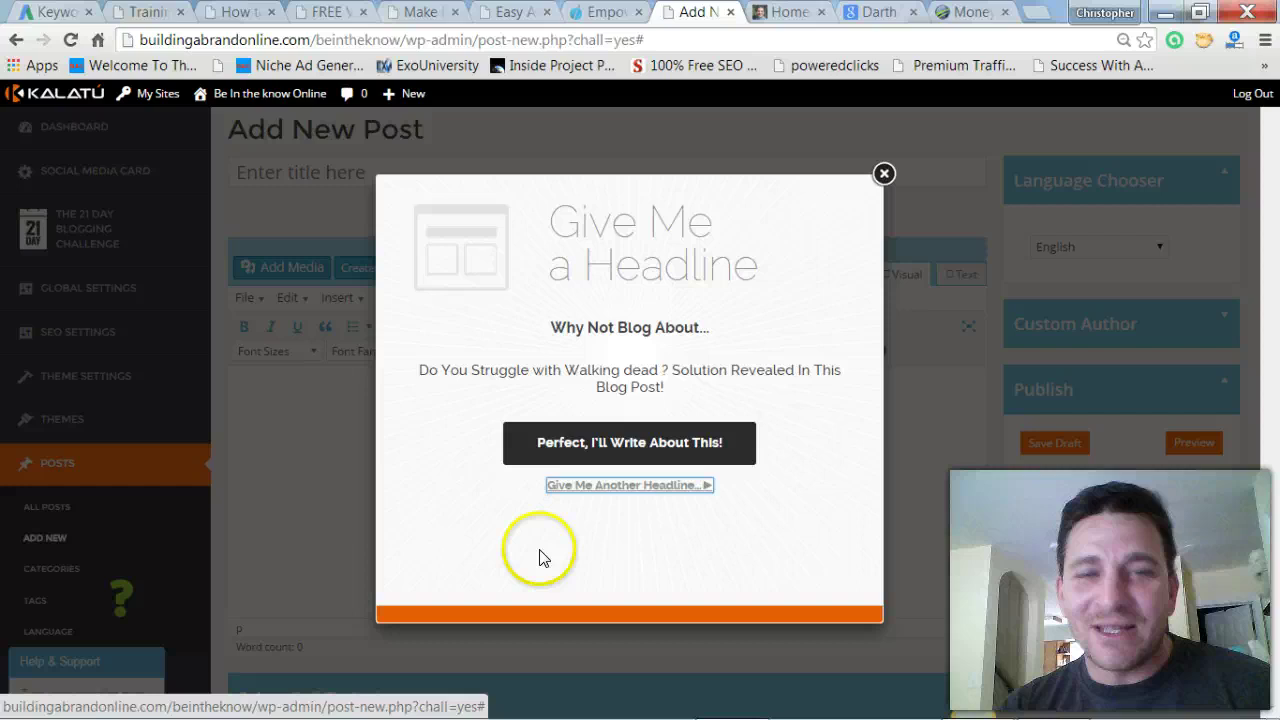
pyautogui.click(580, 487)
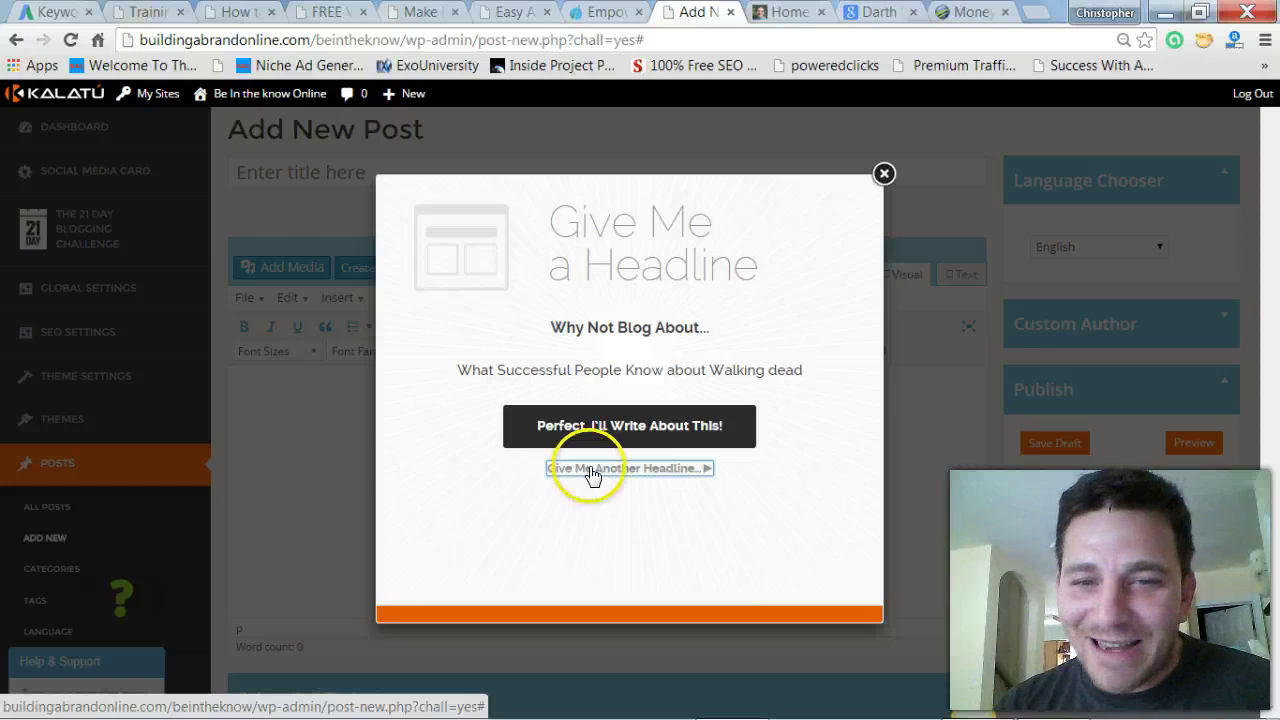
pyautogui.click(590, 472)
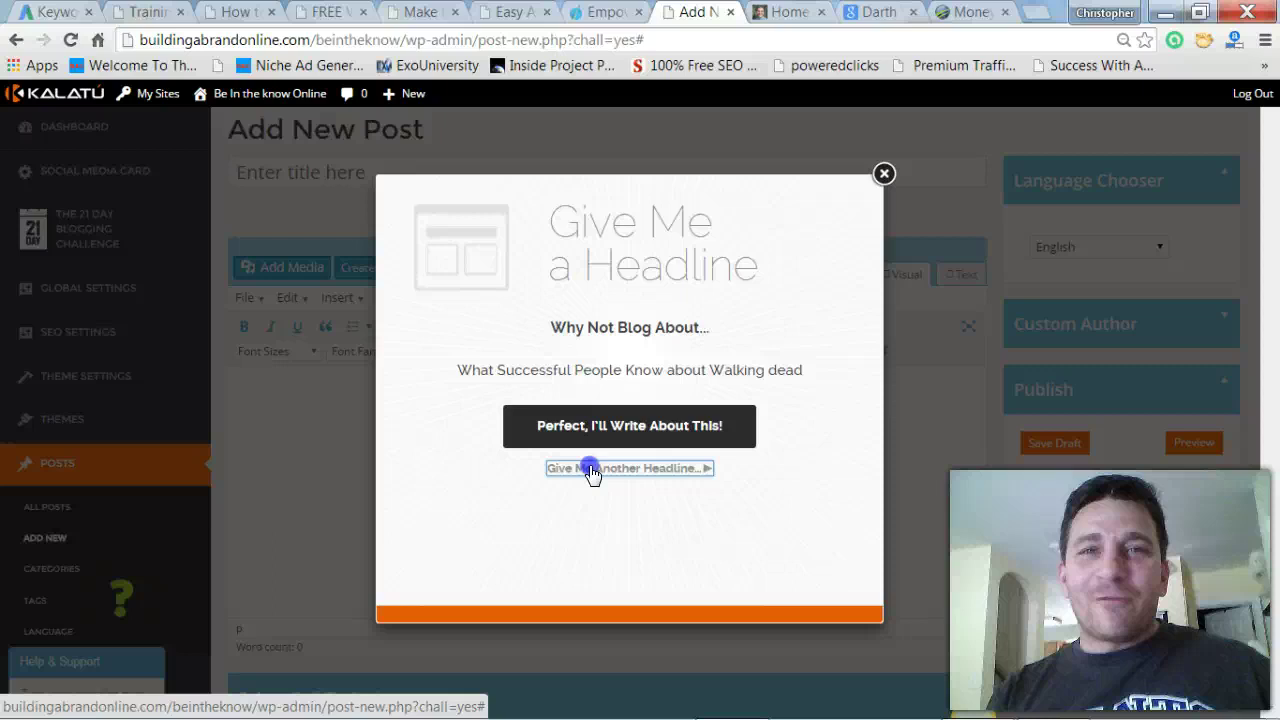
pyautogui.click(609, 557)
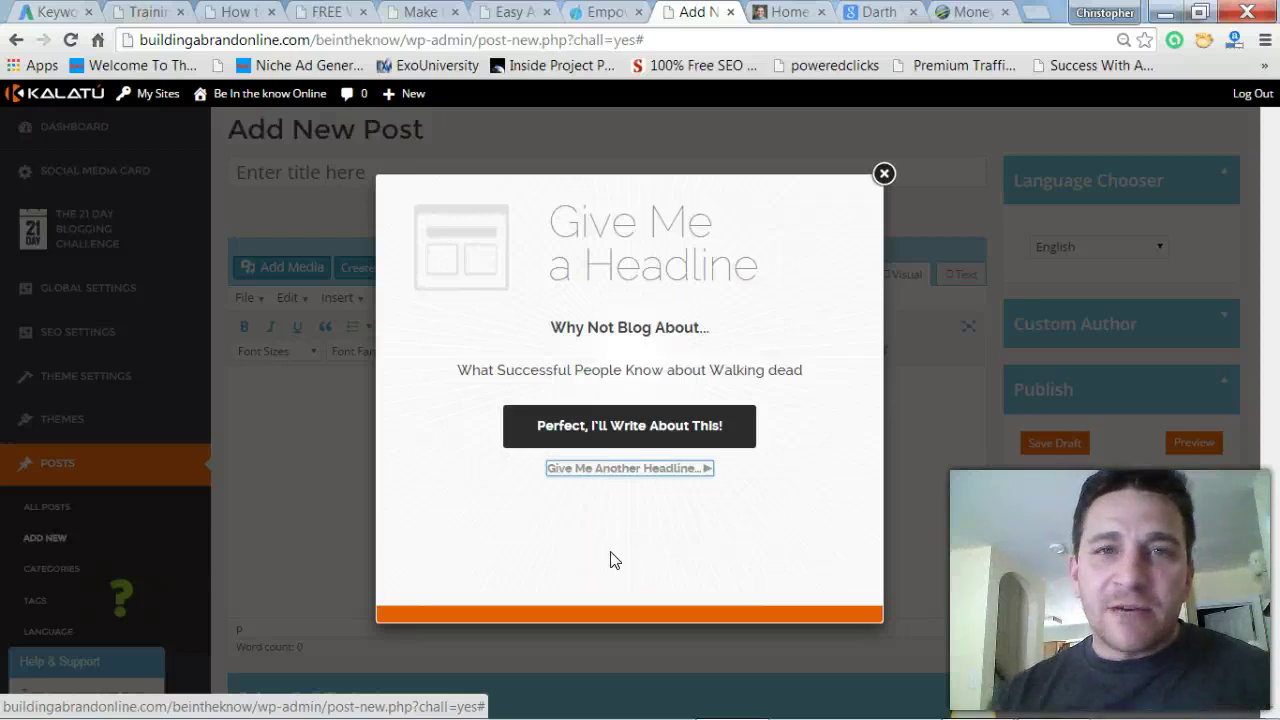
pyautogui.press('Return')
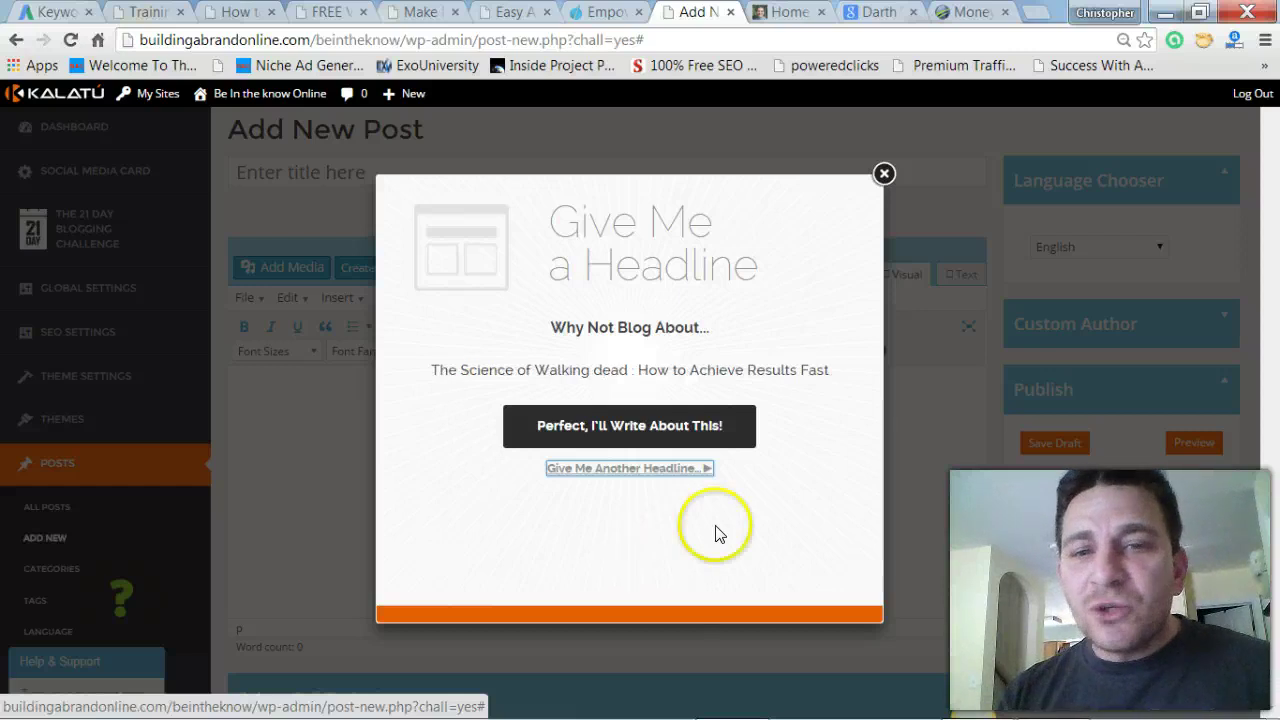
# Search for 'fiverr' from a new browser tab
pyautogui.click(1036, 14)
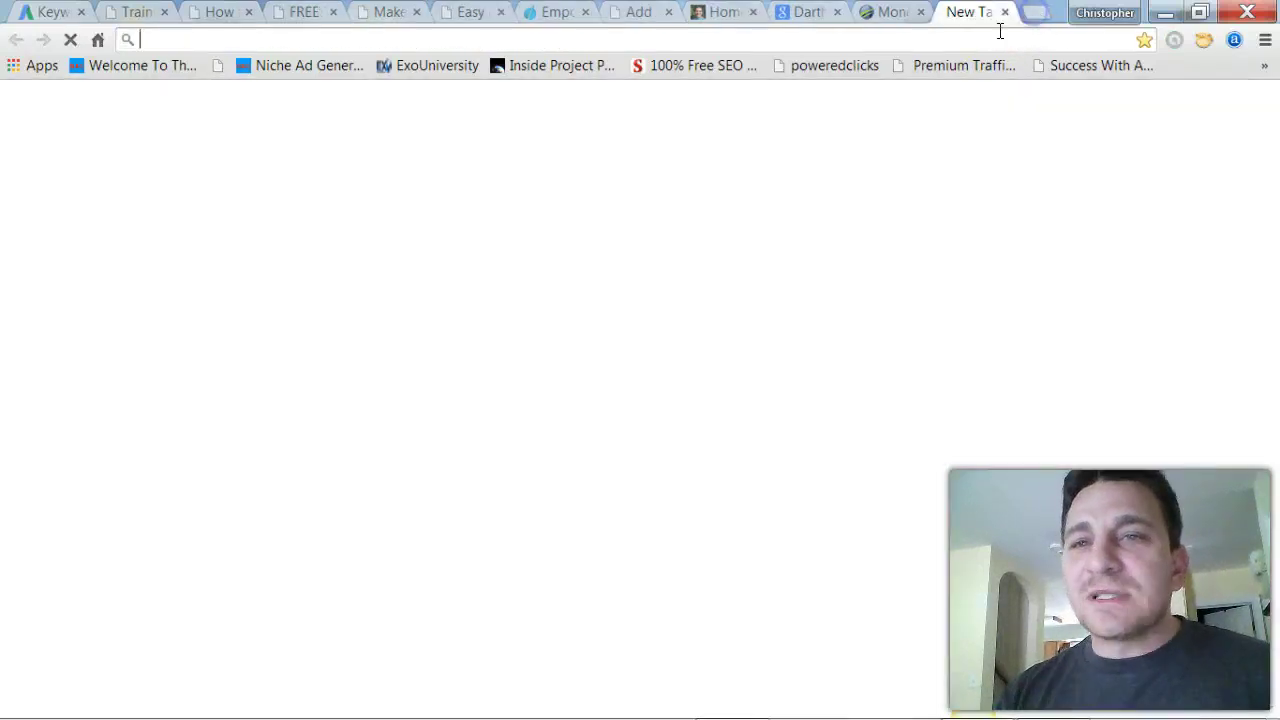
pyautogui.write('fiv')
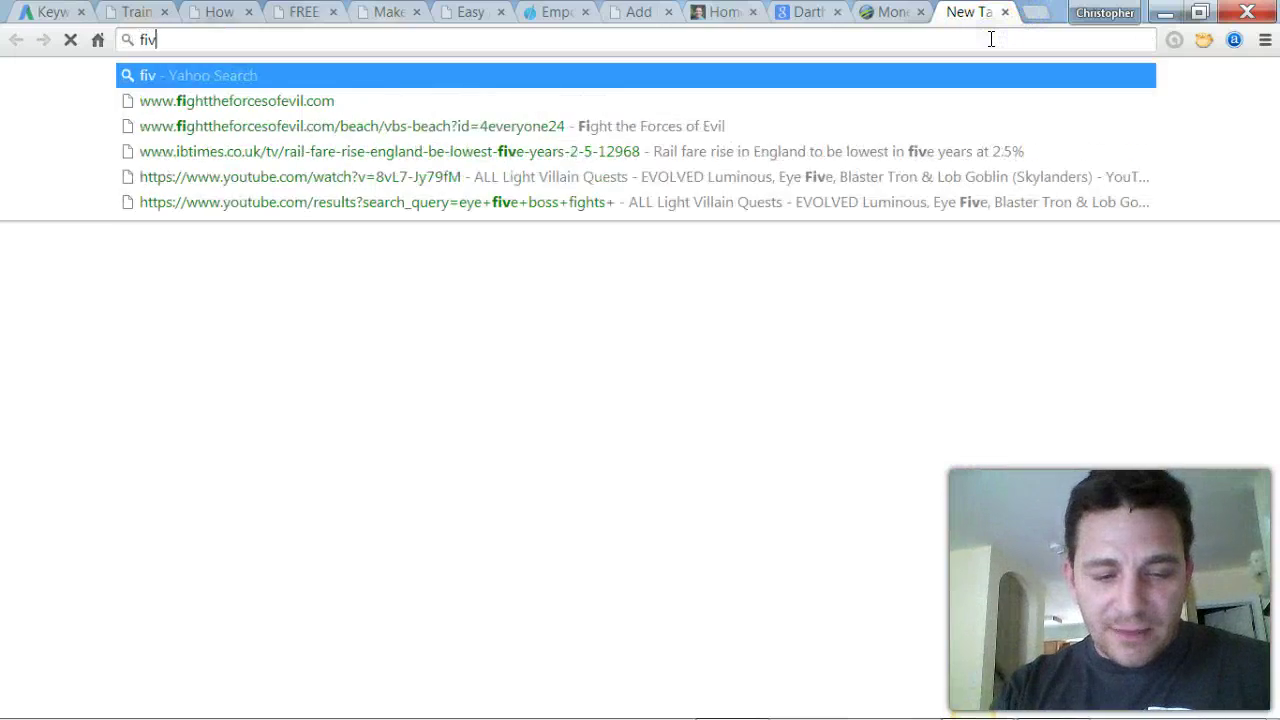
pyautogui.write('err')
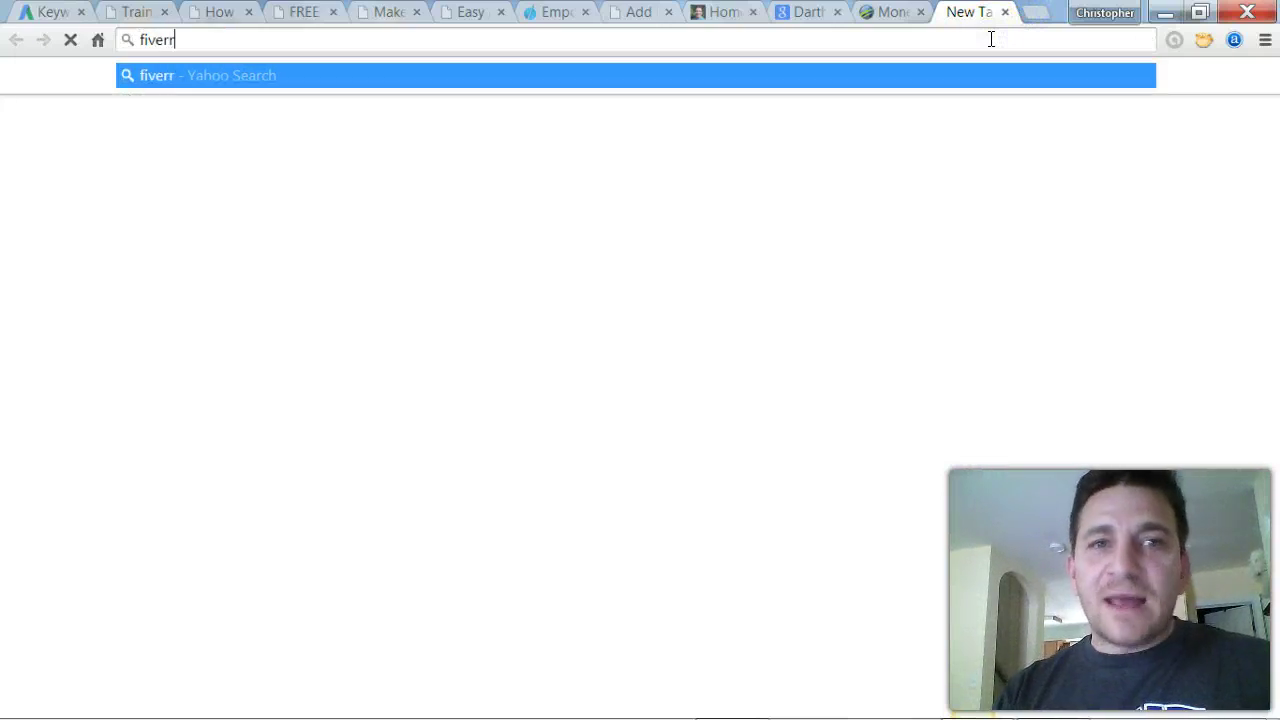
pyautogui.press('Return')
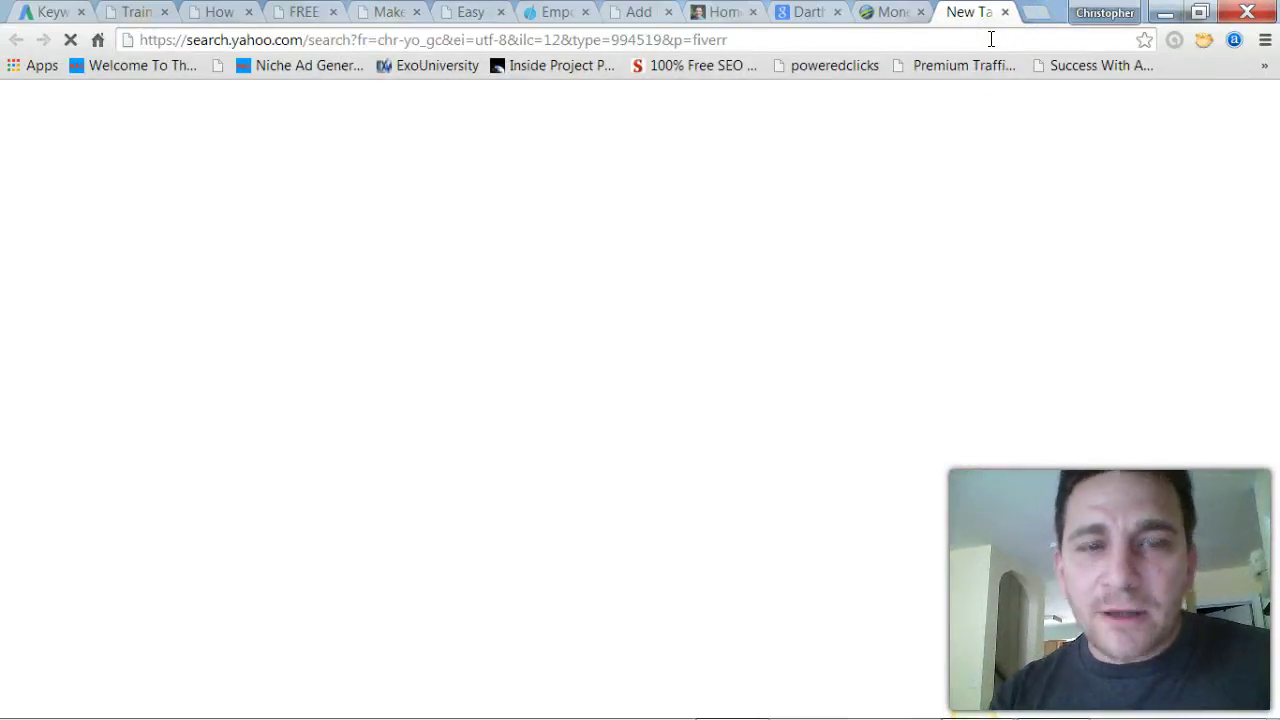
# Open the freelancer-hiring ad, then the Fiverr - Official Site result
pyautogui.click(953, 177)
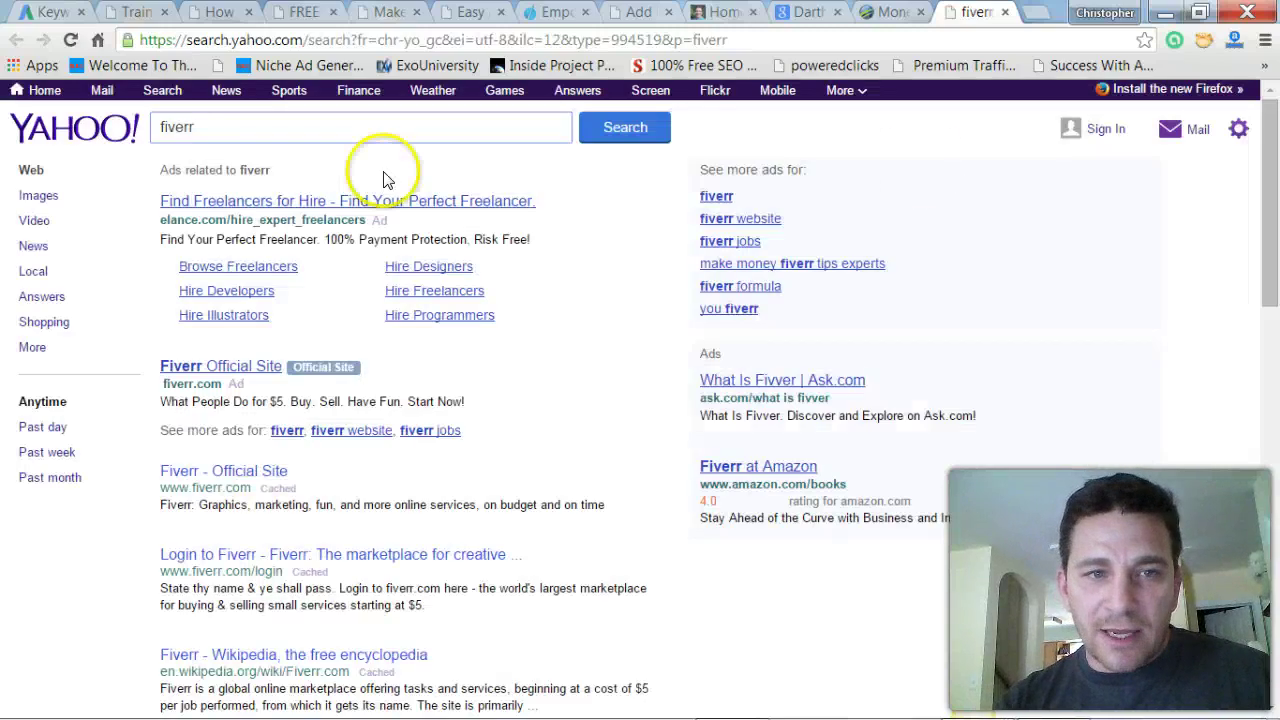
pyautogui.click(297, 200)
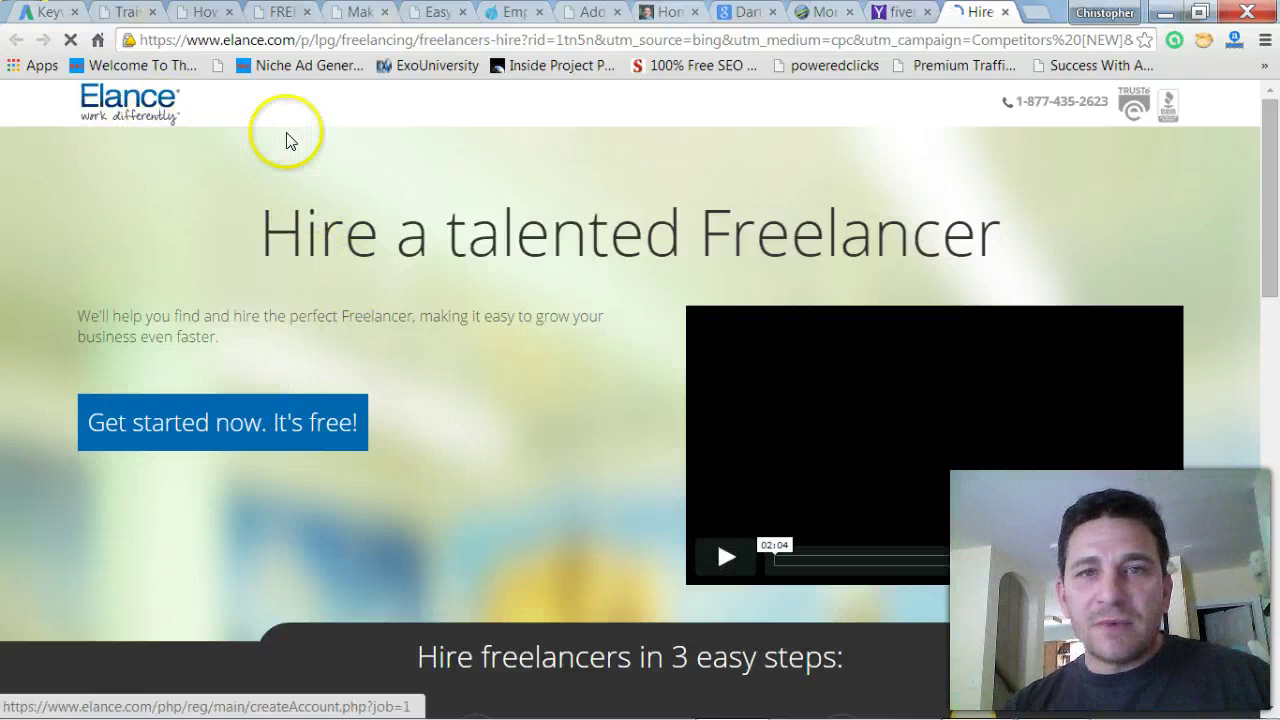
pyautogui.click(900, 14)
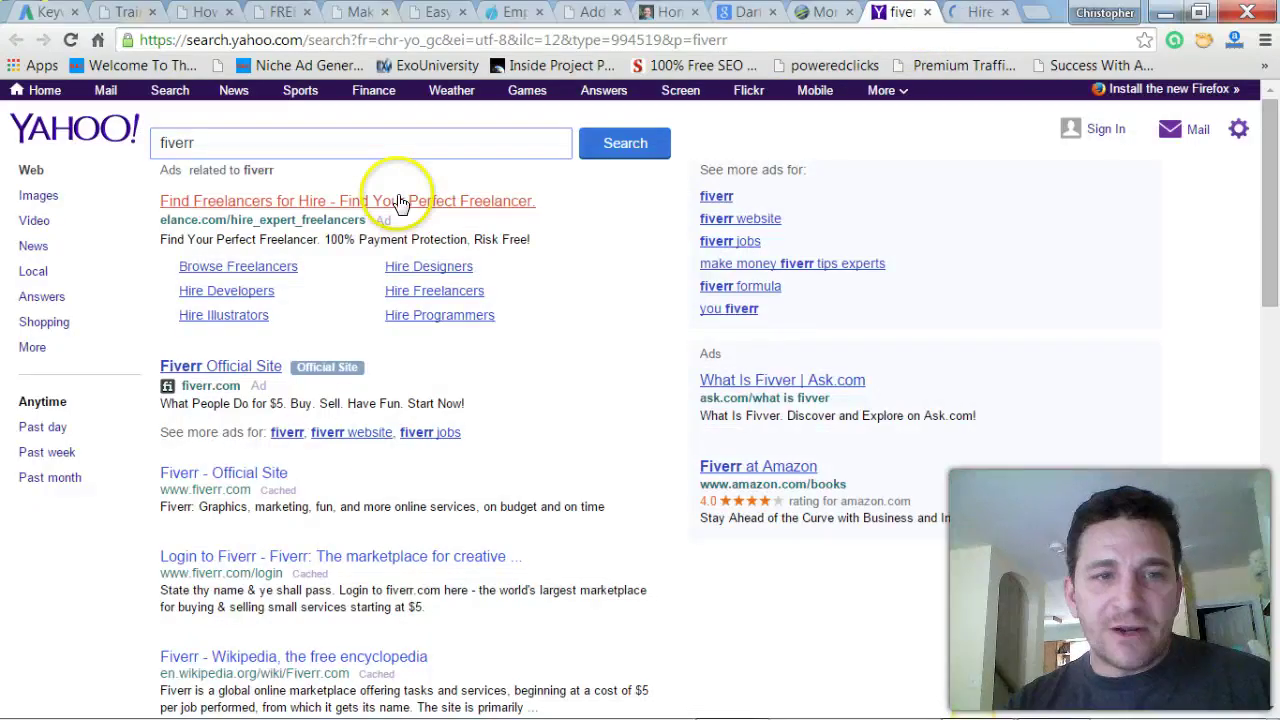
pyautogui.click(258, 481)
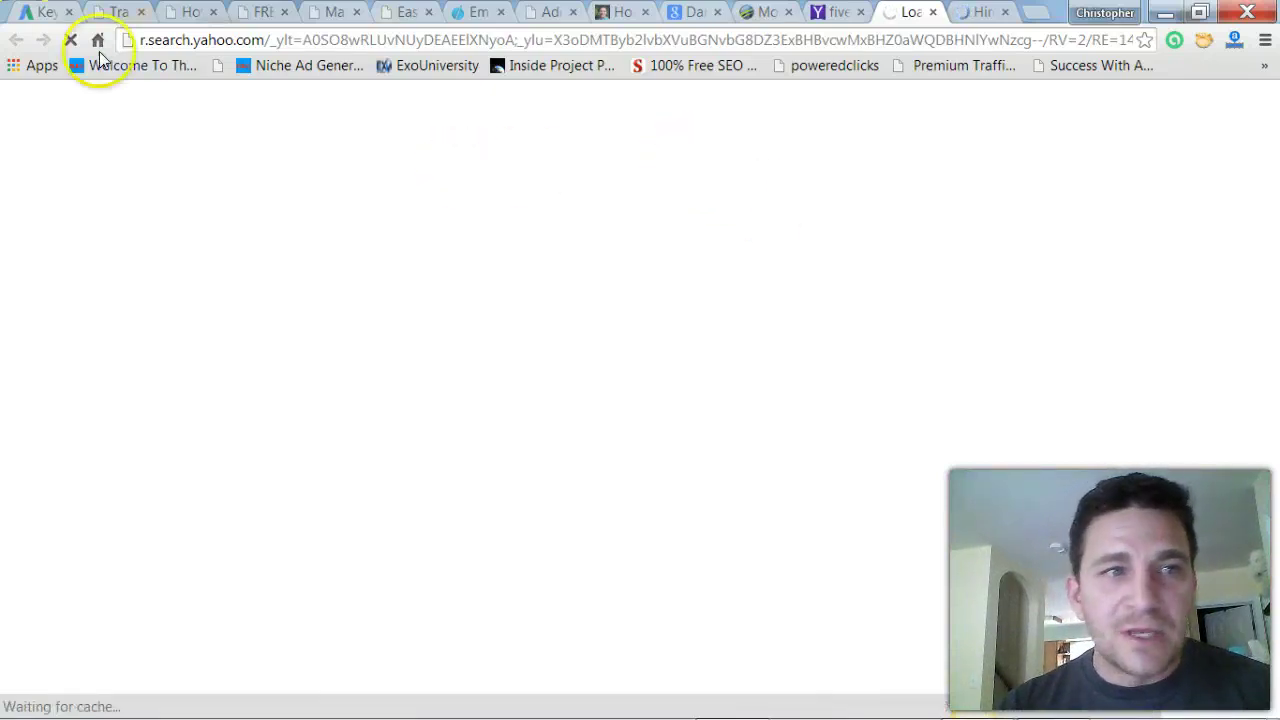
# Replace 'walking dead' with 'Walking dead review' in Keyword Planner and get ideas
pyautogui.click(33, 11)
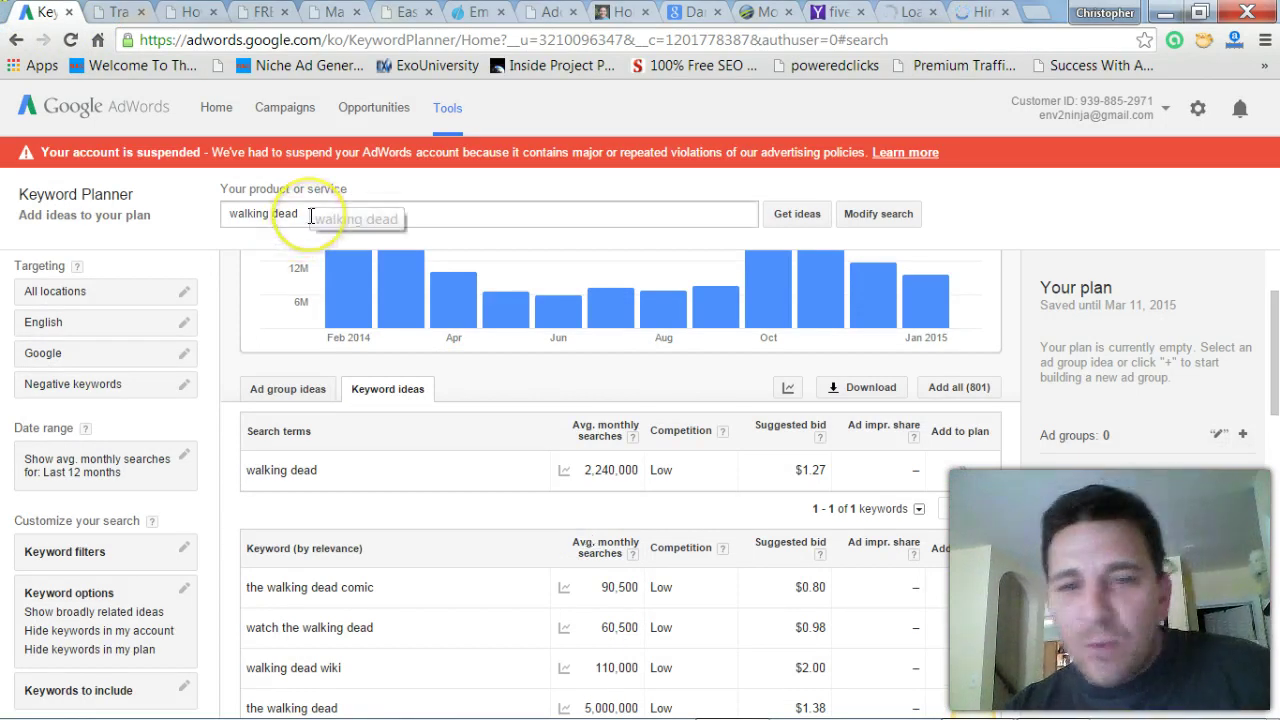
pyautogui.moveTo(298, 214); pyautogui.dragTo(232, 216)
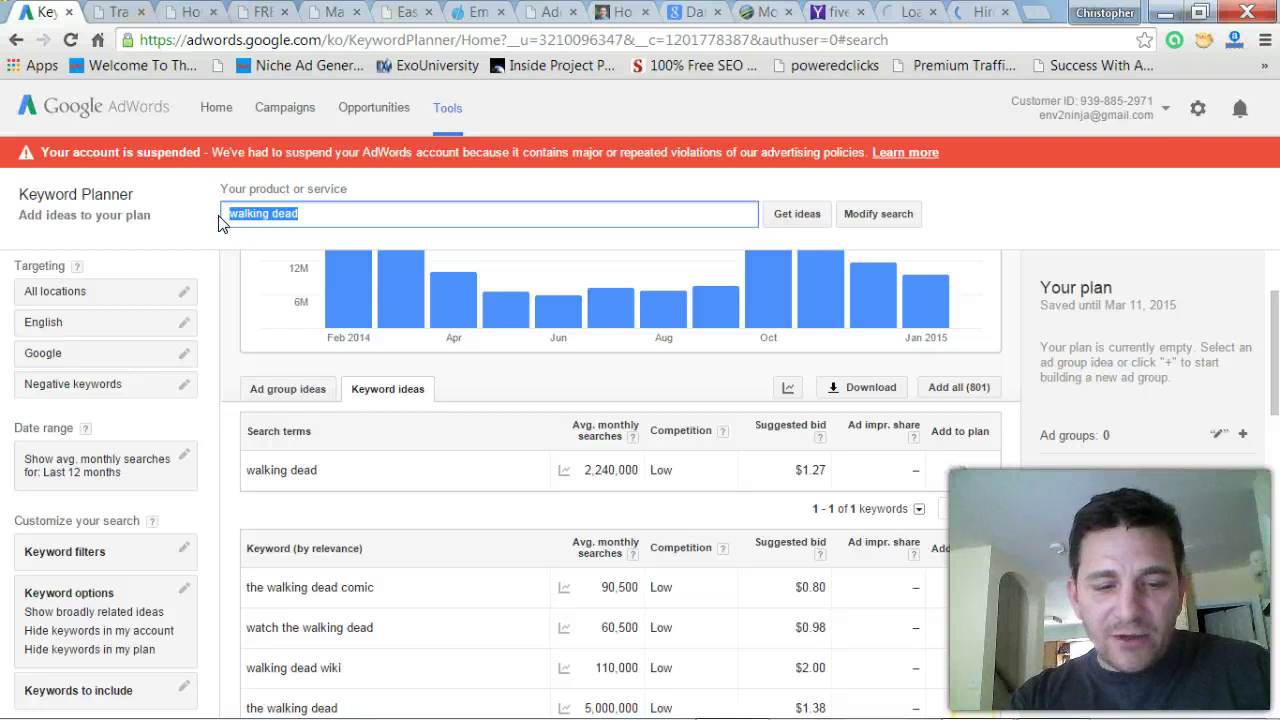
pyautogui.click(812, 214)
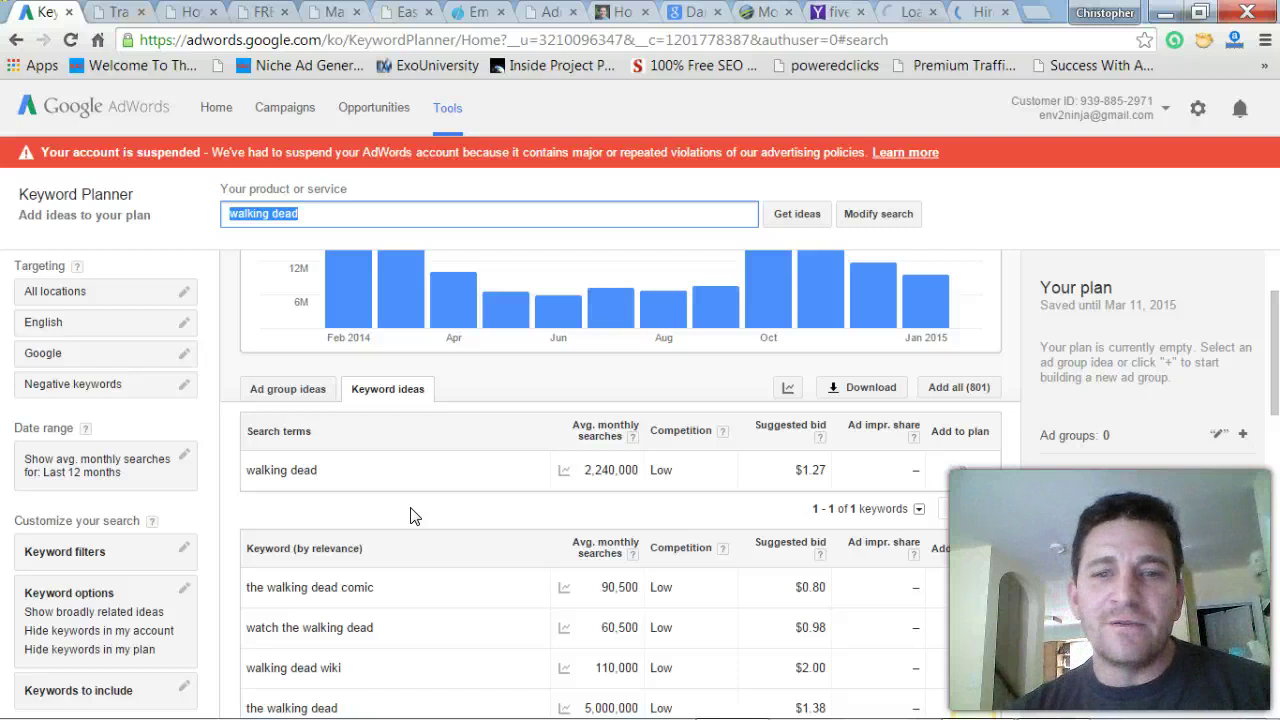
pyautogui.write('Walking dead review')
pyautogui.press('Return')
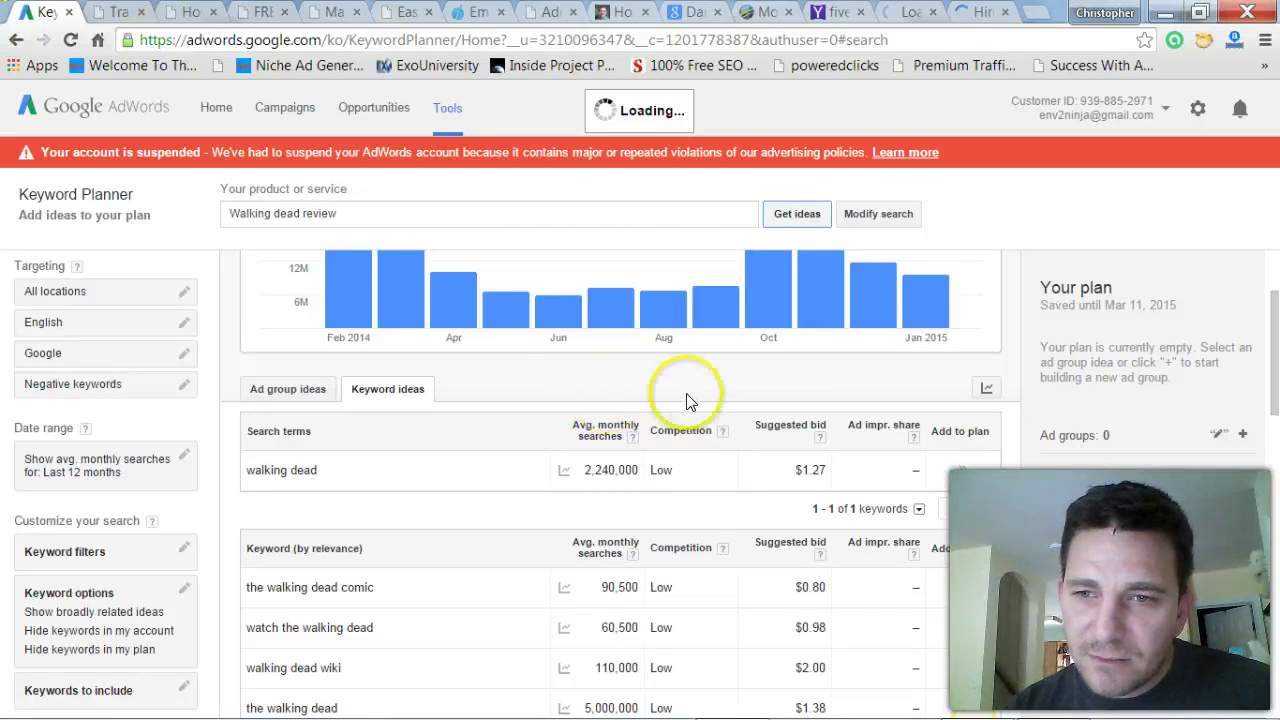
pyautogui.click(816, 218)
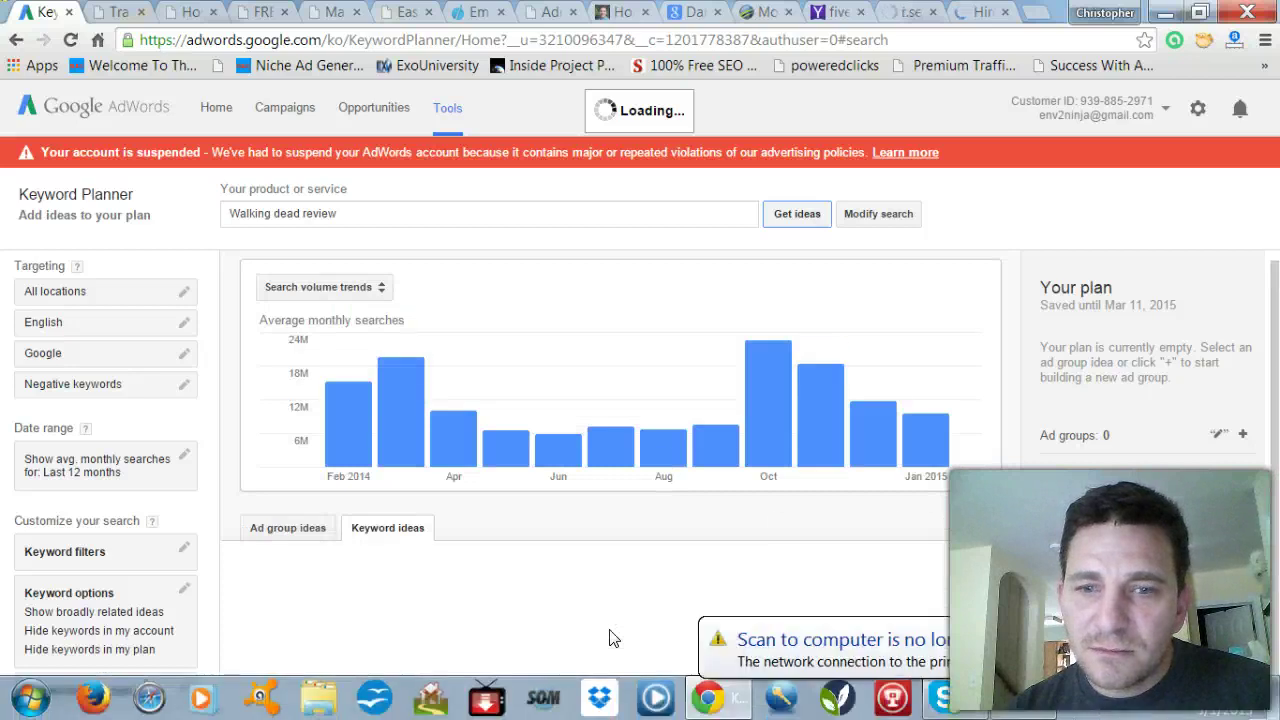
# Highlight the 14,800 average monthly searches for 'Walking dead review' in Keyword ideas
pyautogui.click(578, 597)
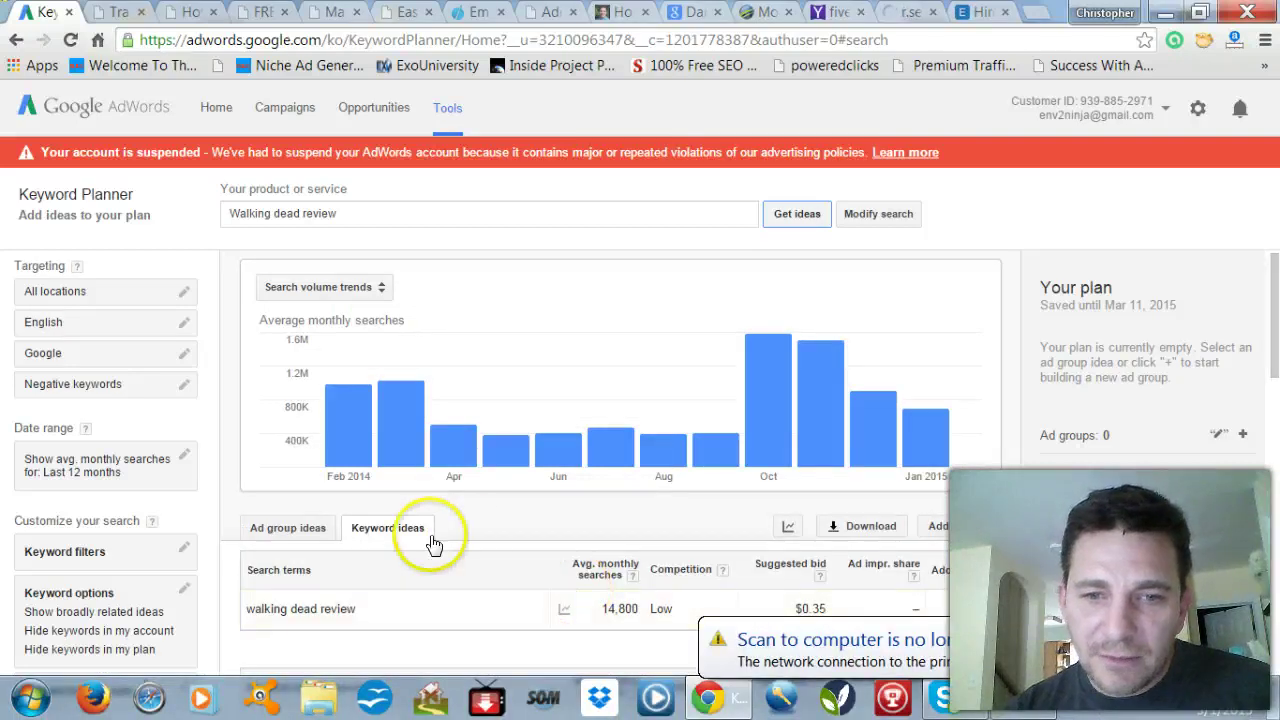
pyautogui.scroll(-3, 432, 543)
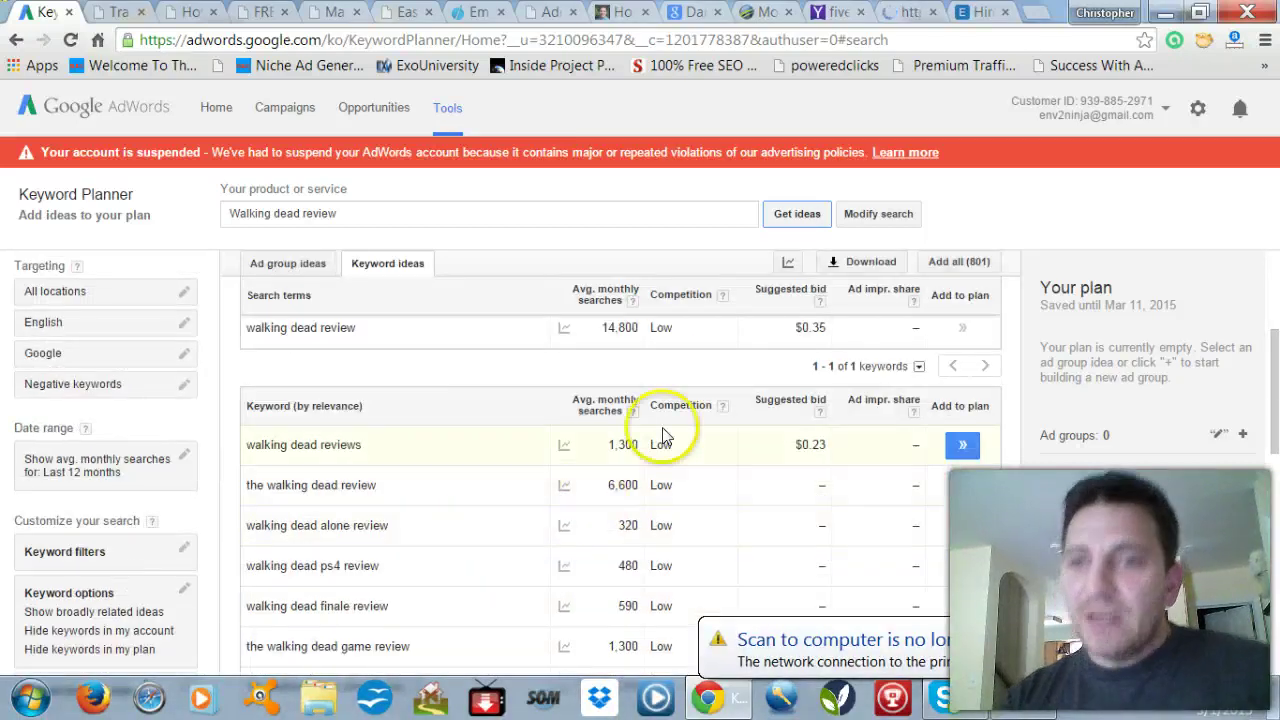
pyautogui.moveTo(600, 608)
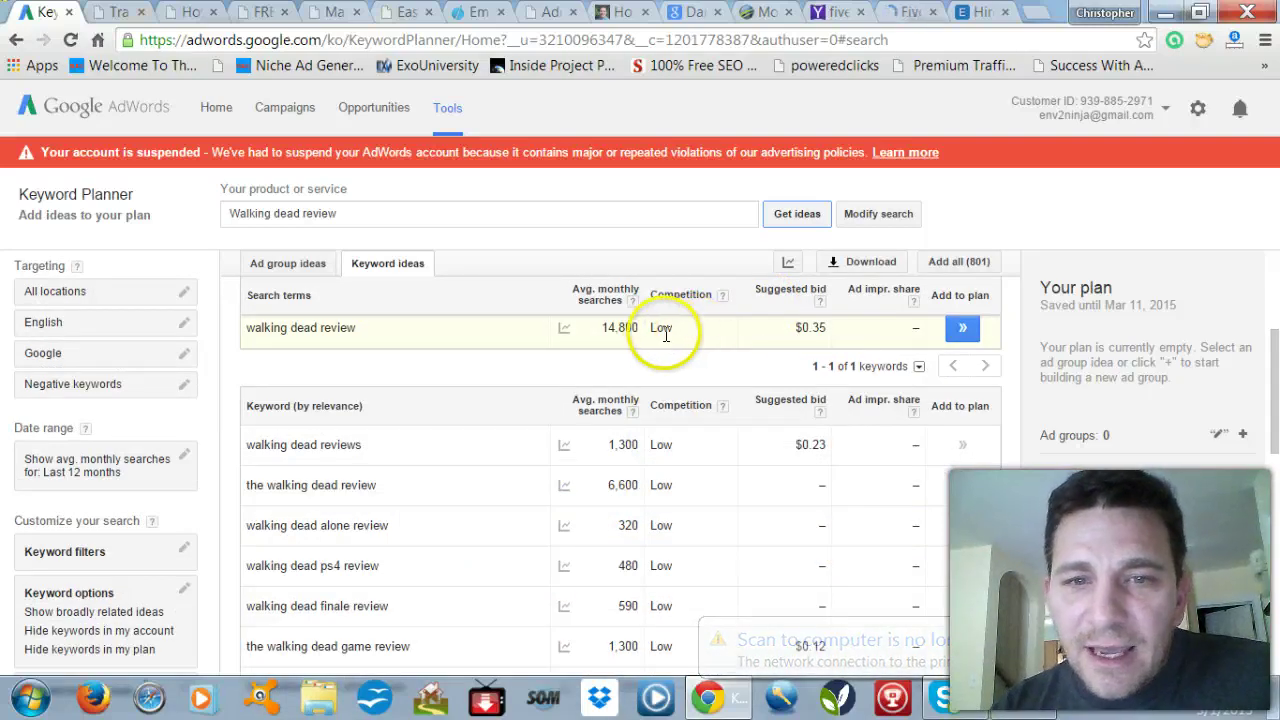
pyautogui.moveTo(600, 327); pyautogui.dragTo(650, 328)
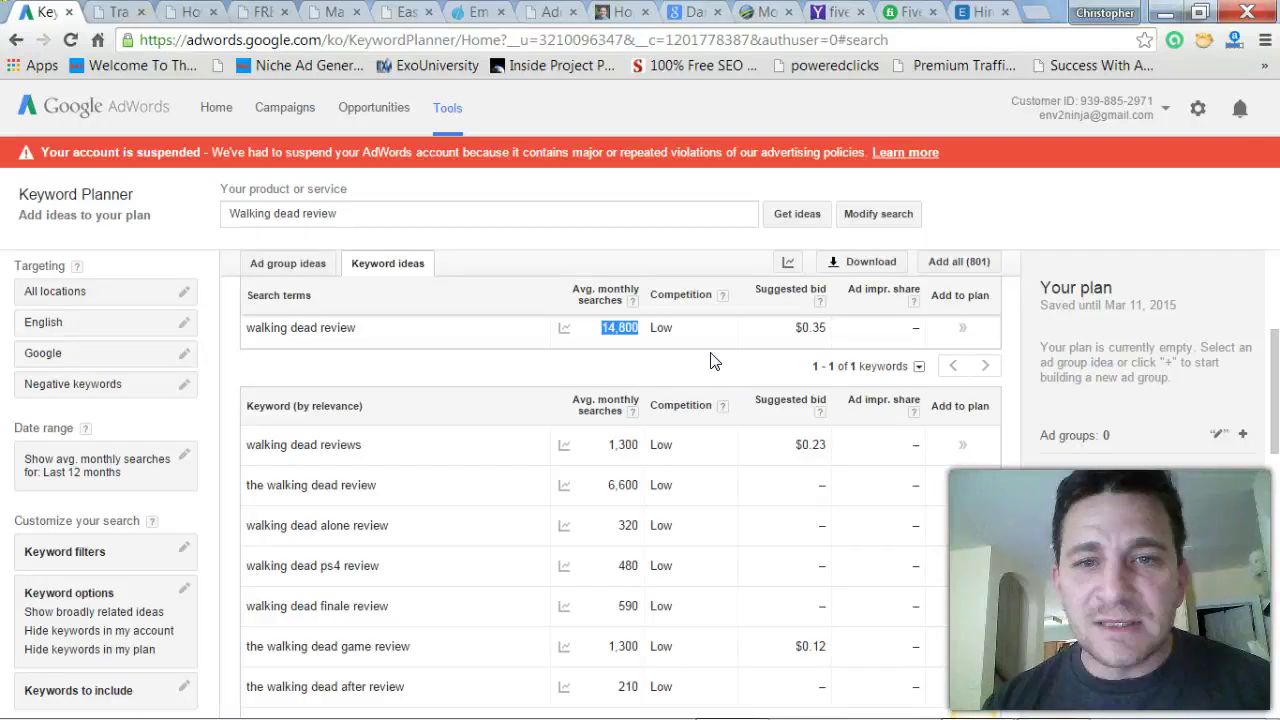
pyautogui.click(414, 476)
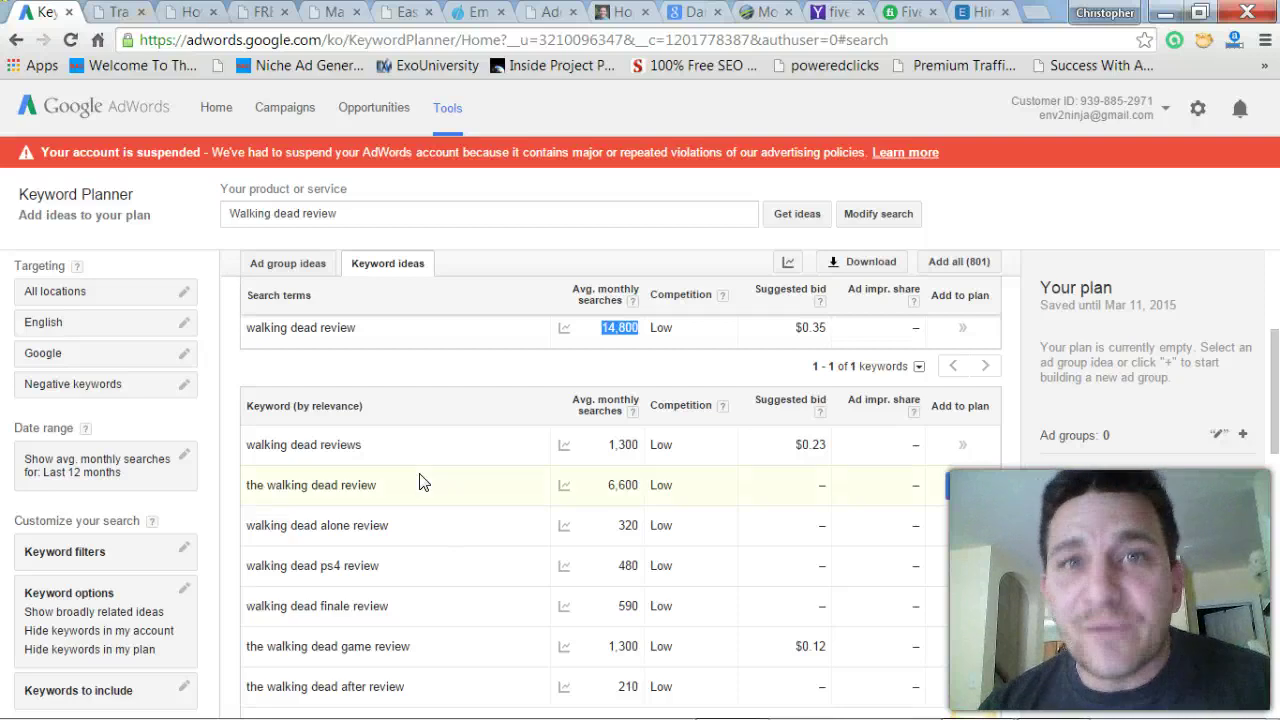
pyautogui.click(477, 474)
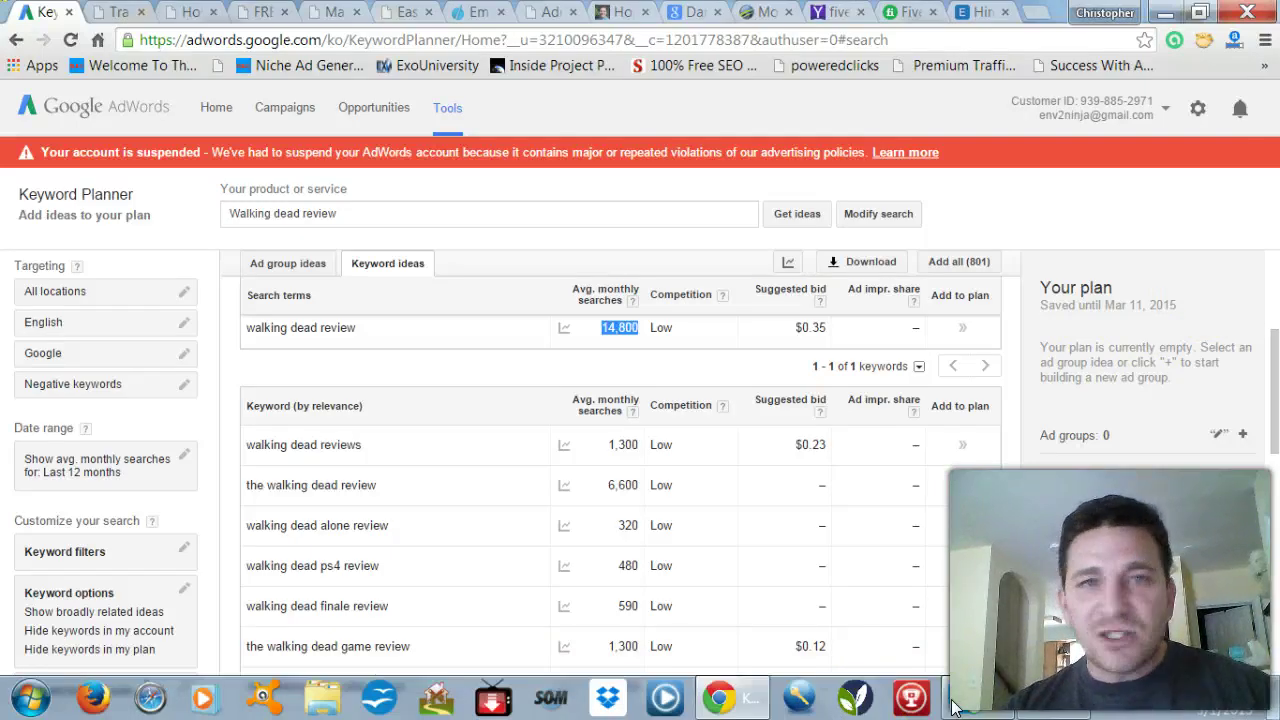
pyautogui.click(1055, 700)
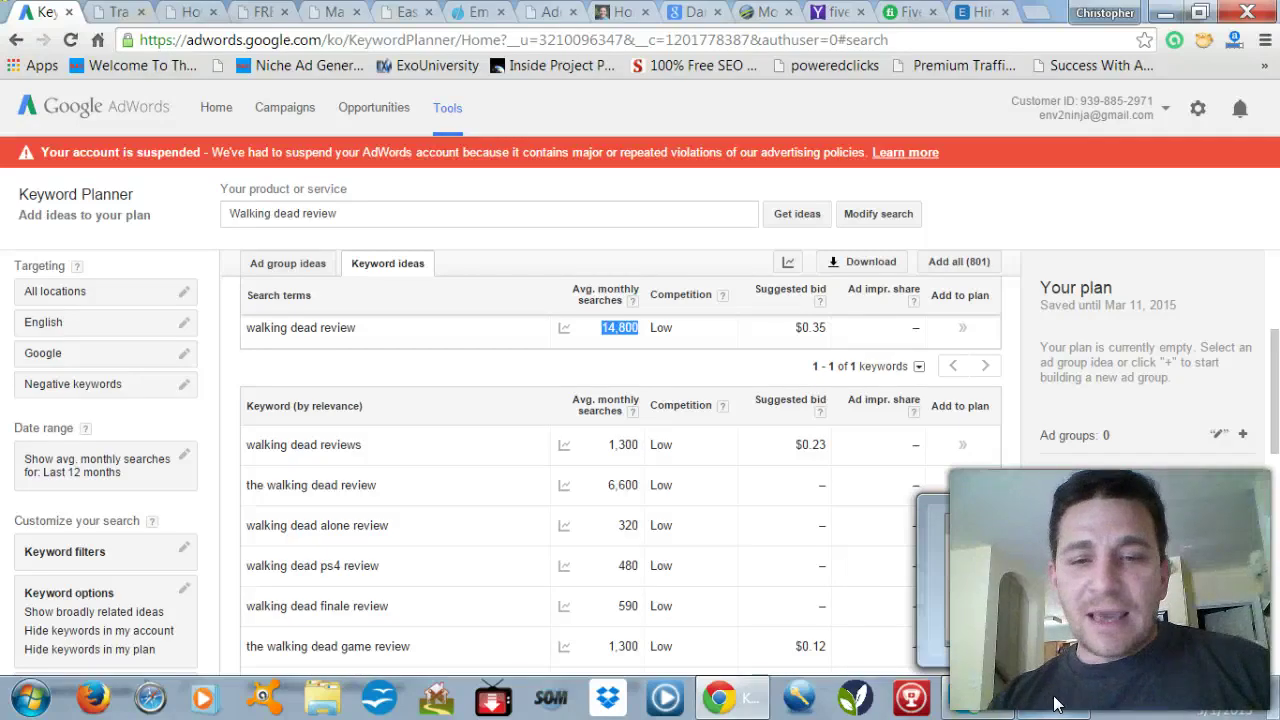
pyautogui.click(1055, 703)
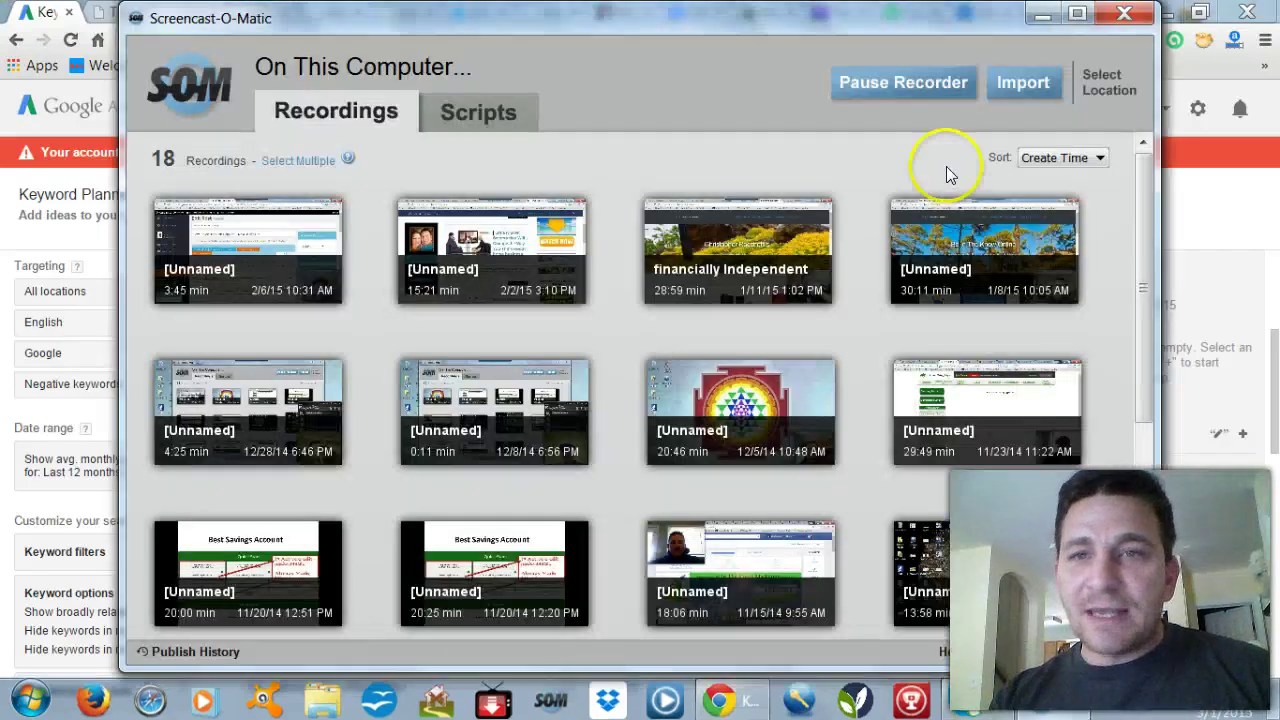